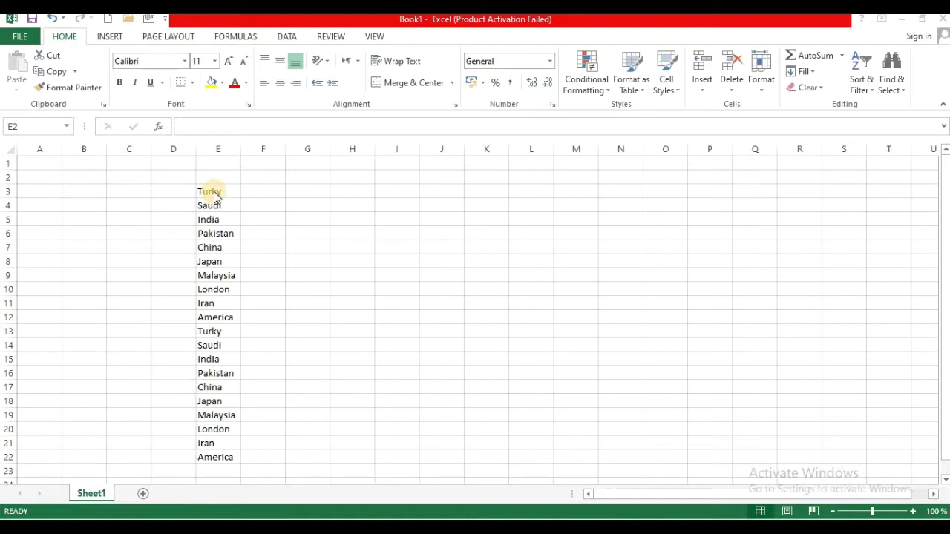
Focus the workbook and point out the Pakistan, Saudi and Turky entries in the list
{"action": "left_click", "coordinate": [214, 192]}
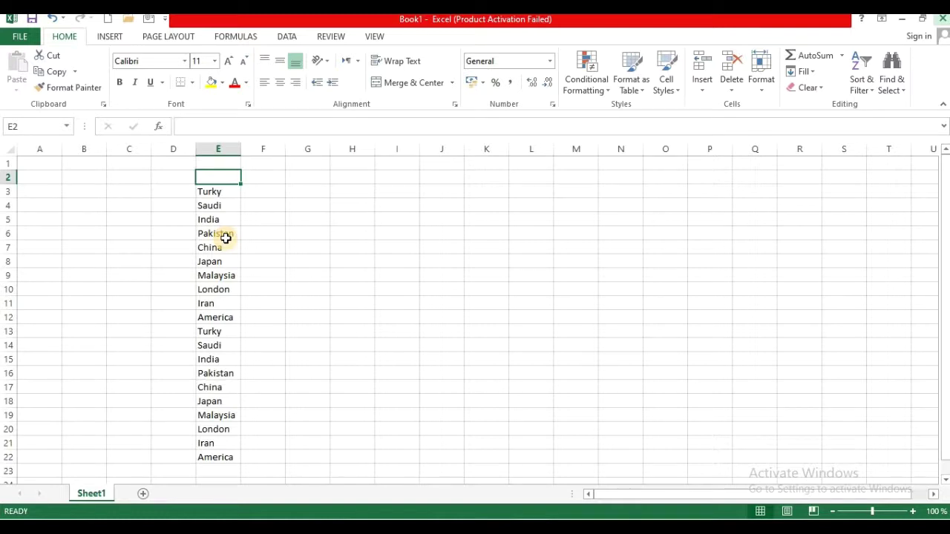
{"action": "left_click", "coordinate": [227, 240]}
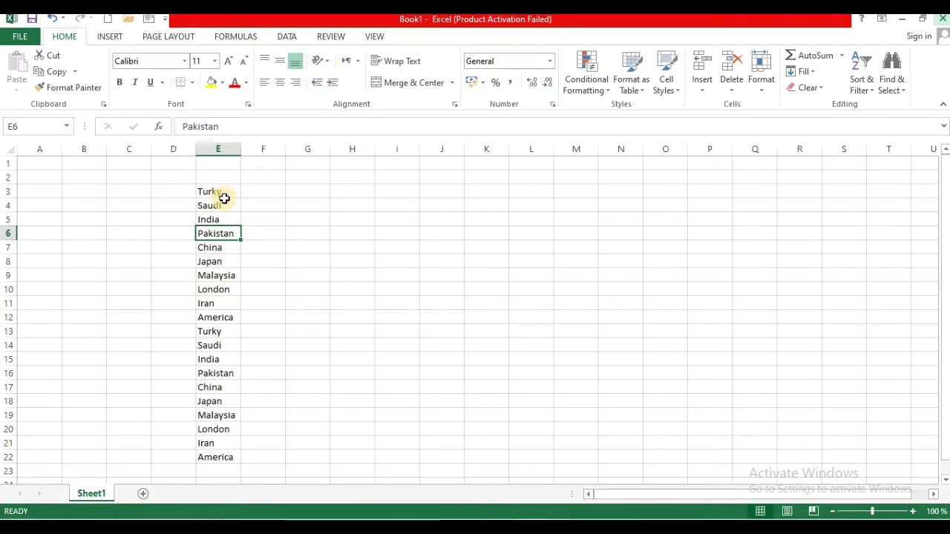
{"action": "left_click", "coordinate": [223, 204]}
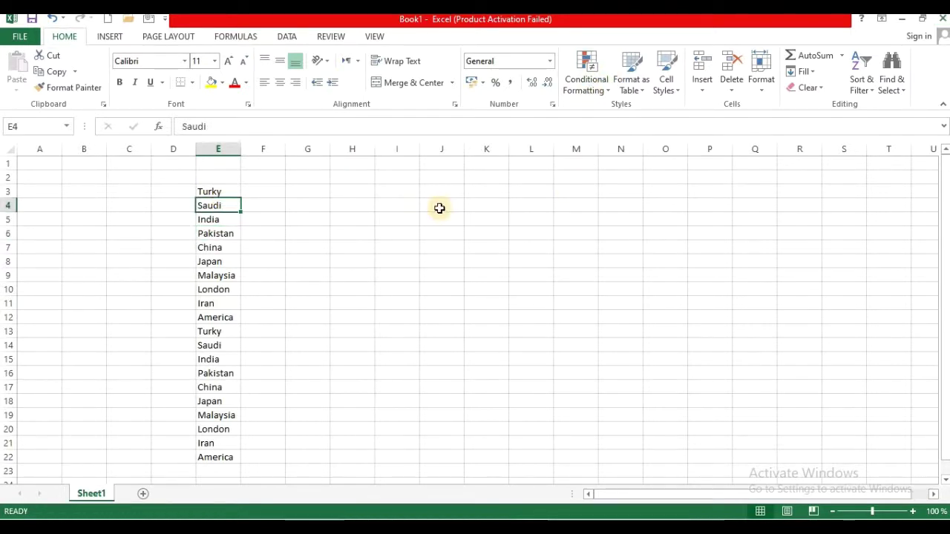
{"action": "left_click", "coordinate": [228, 193]}
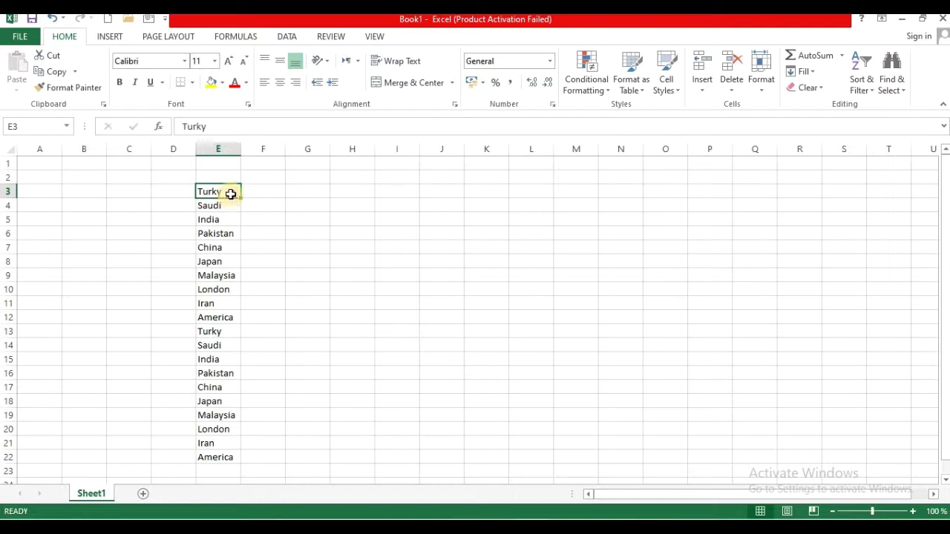
{"action": "left_click", "coordinate": [227, 235]}
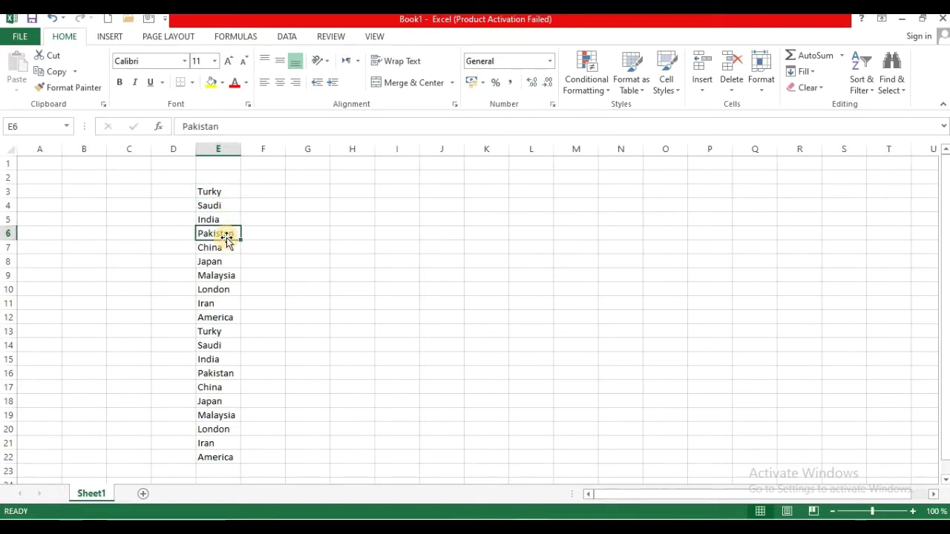
{"action": "left_click", "coordinate": [219, 197]}
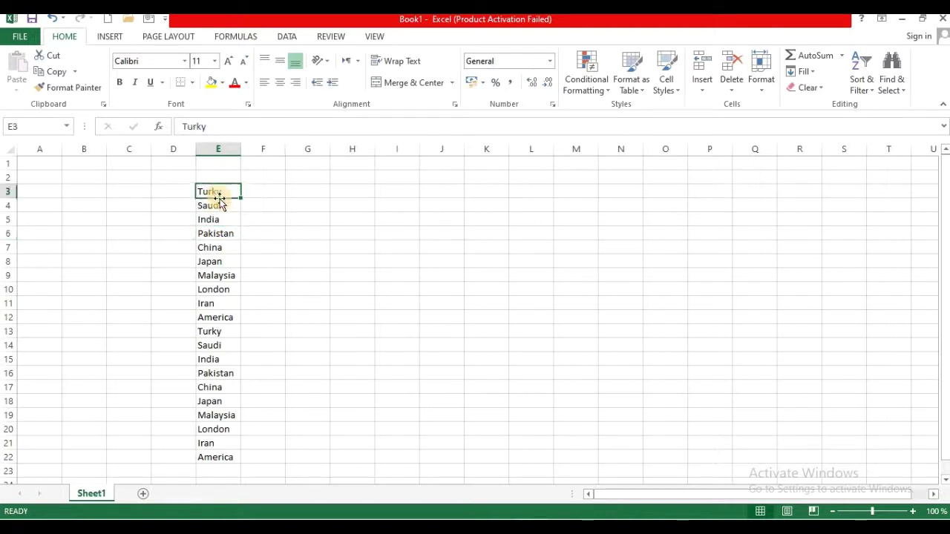
{"action": "left_click", "coordinate": [225, 235]}
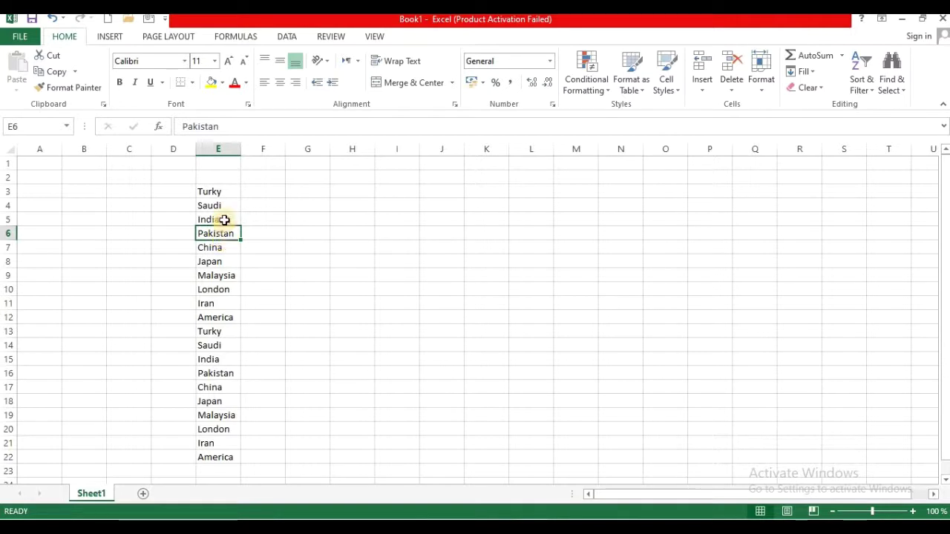
Click cells beside the list, ending on the first country, Turky, in E3
{"action": "left_click", "coordinate": [308, 193]}
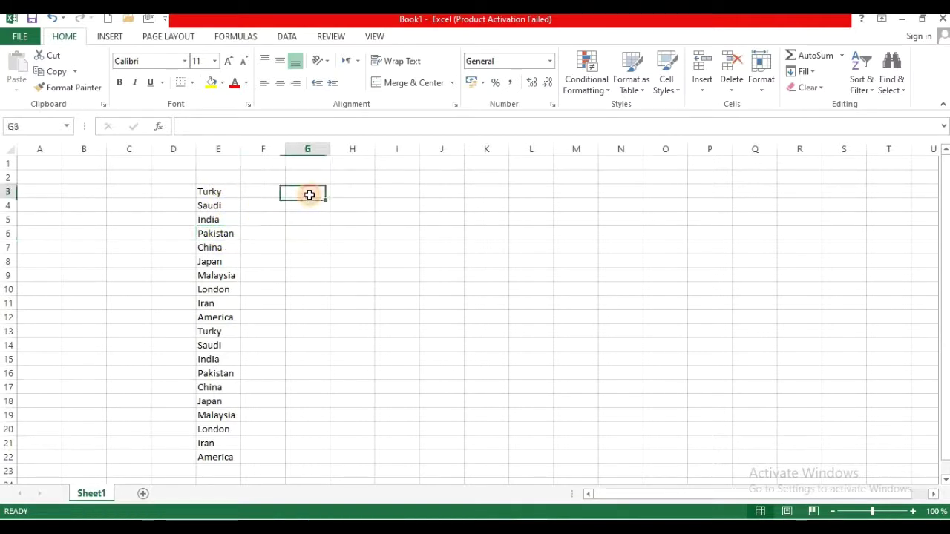
{"action": "left_click", "coordinate": [135, 189]}
{"action": "left_click", "coordinate": [263, 194]}
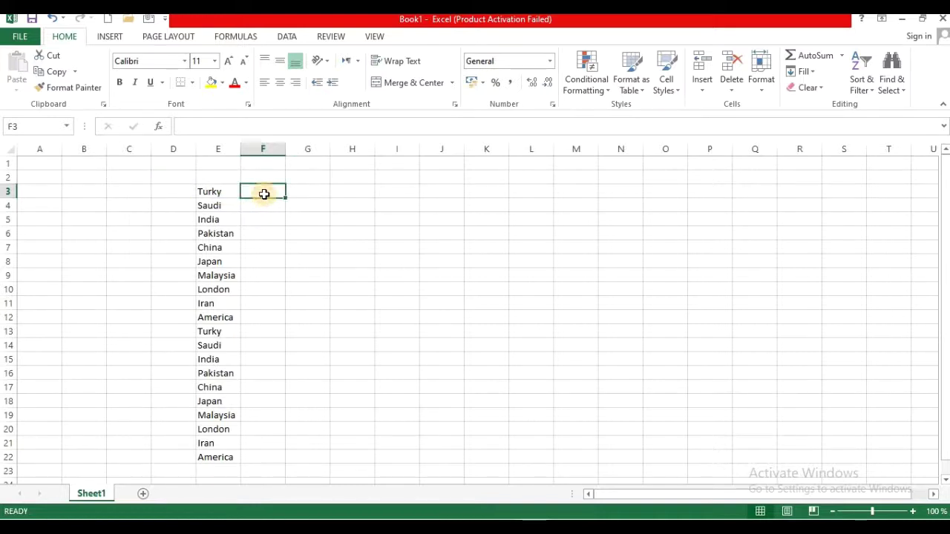
{"action": "left_click", "coordinate": [203, 192]}
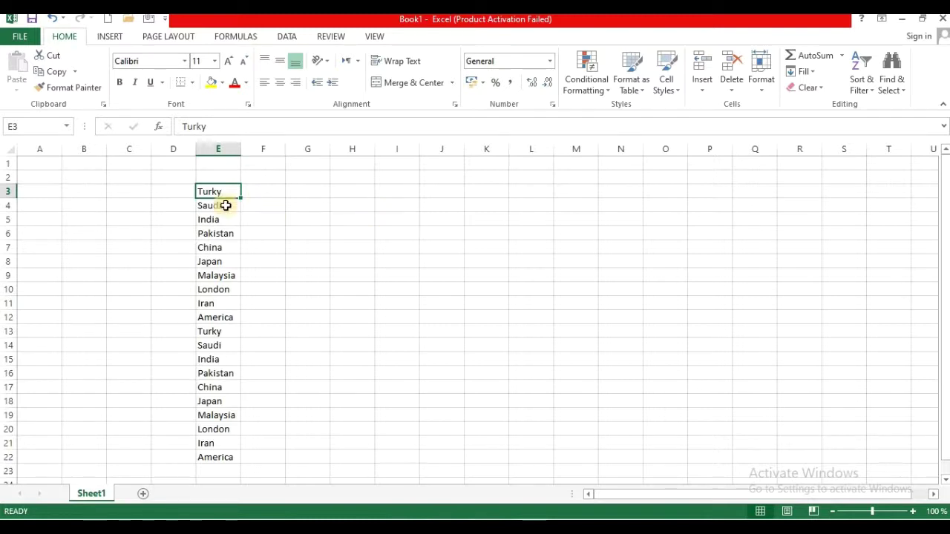
{"action": "left_click", "coordinate": [273, 203]}
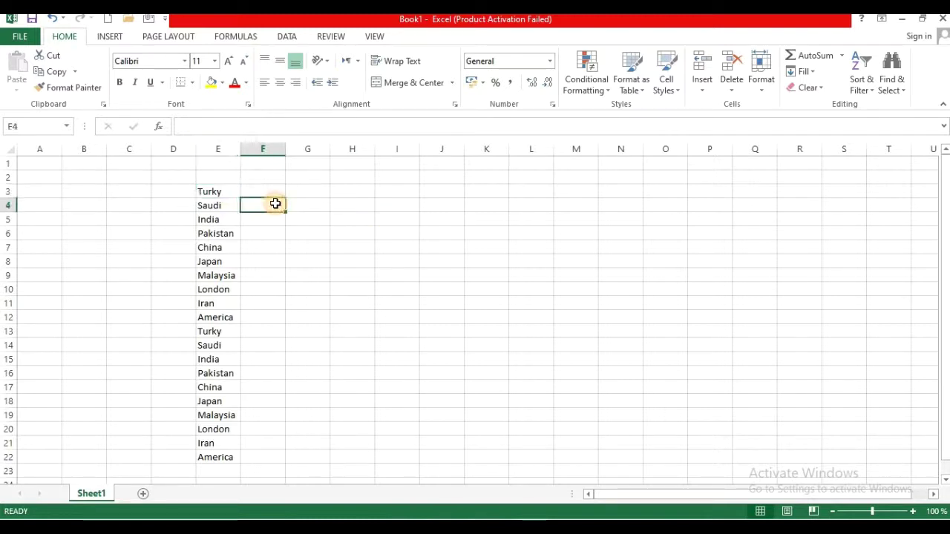
{"action": "left_click", "coordinate": [226, 192]}
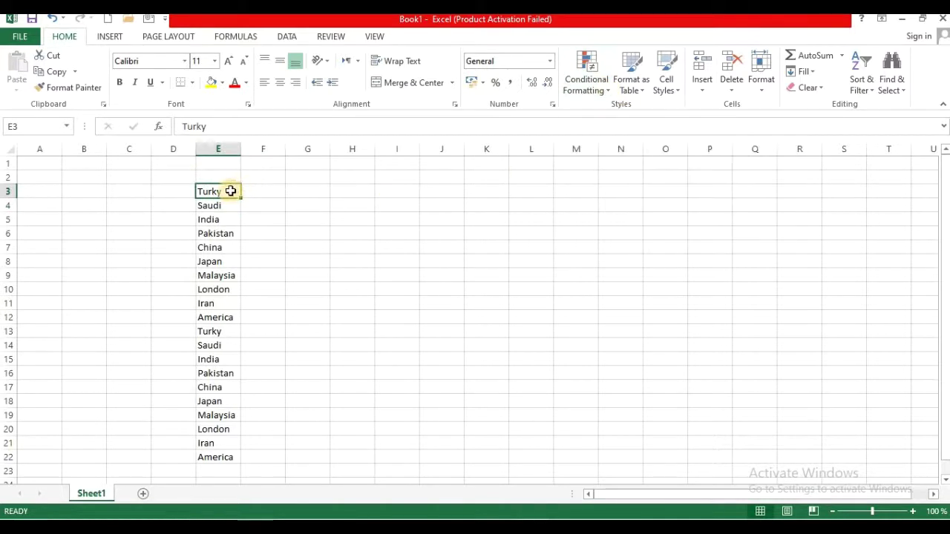
Select E3:E22 and open the Conditional Formatting Rules Manager
{"action": "left_click_drag", "start_coordinate": [215, 191], "coordinate": [206, 457]}
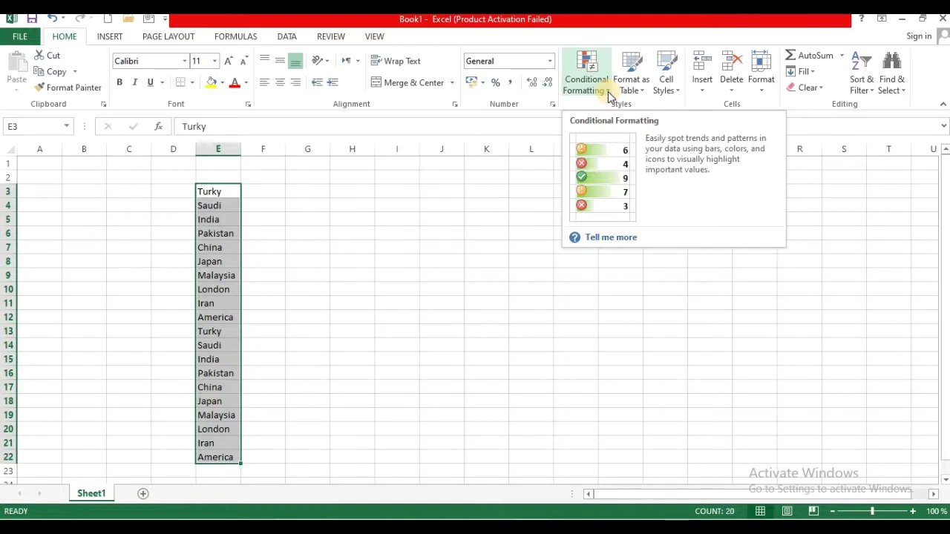
{"action": "left_click", "coordinate": [608, 91]}
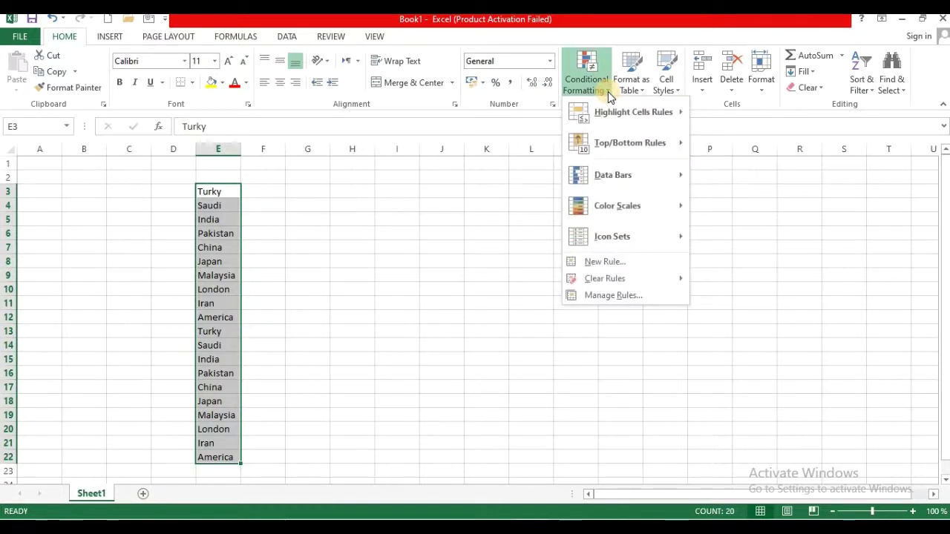
{"action": "left_click", "coordinate": [601, 297]}
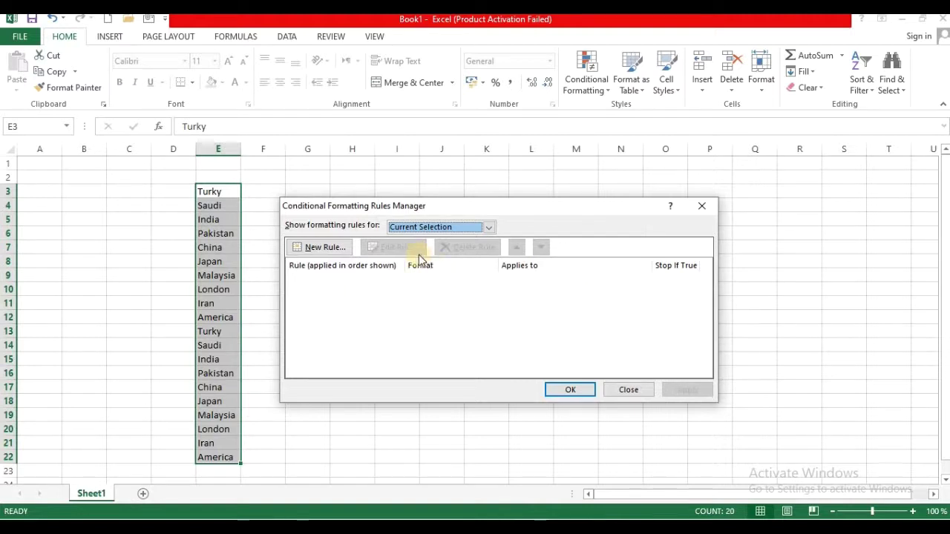
Create a new 'Format only cells that contain' rule for specific text containing 'Pakistan'
{"action": "left_click", "coordinate": [320, 251]}
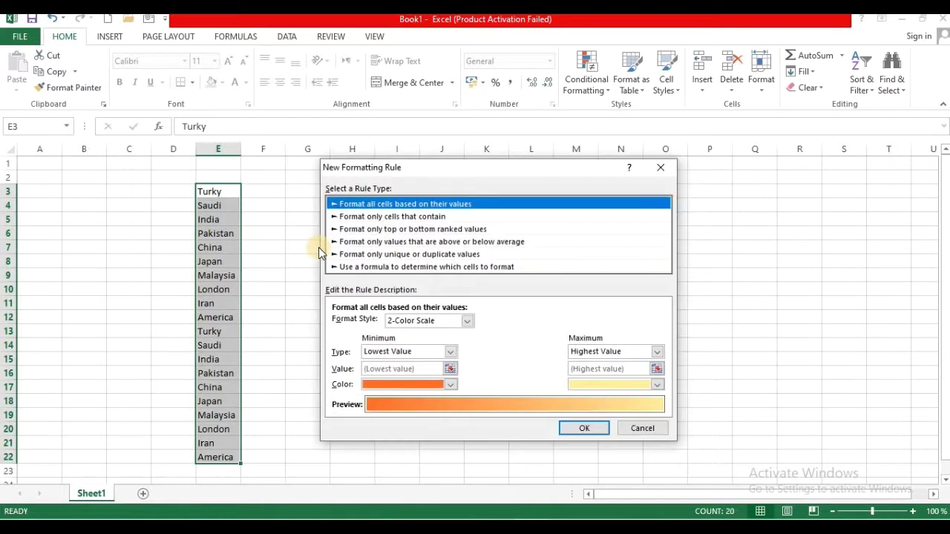
{"action": "left_click", "coordinate": [398, 217]}
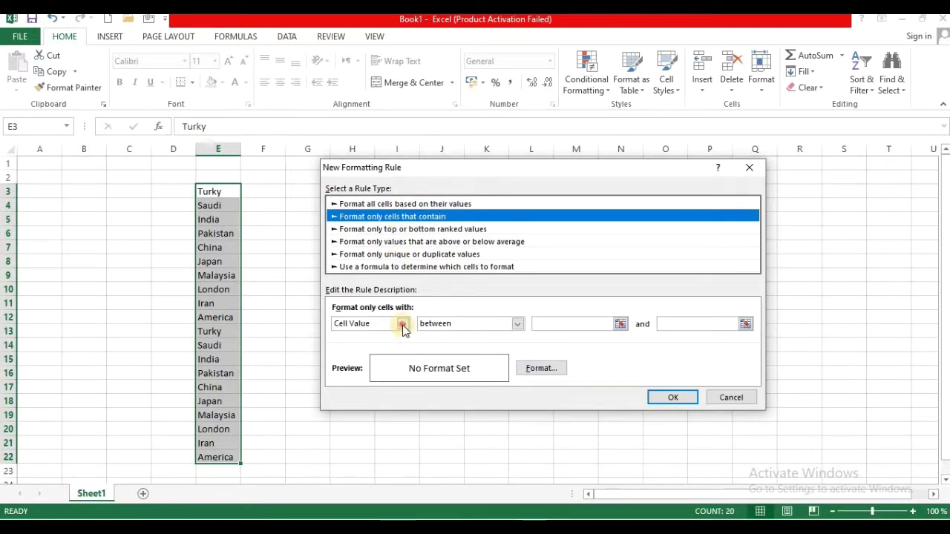
{"action": "left_click", "coordinate": [403, 325]}
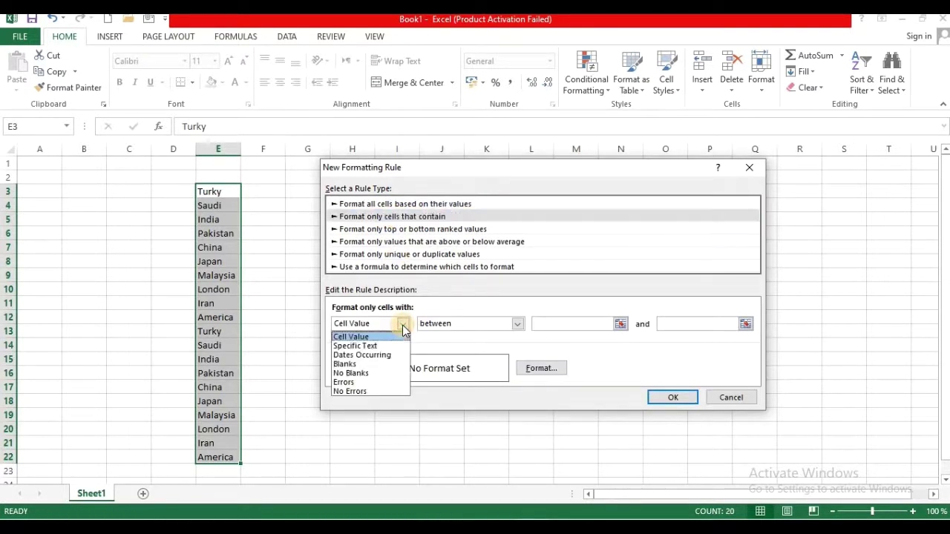
{"action": "left_click", "coordinate": [367, 347]}
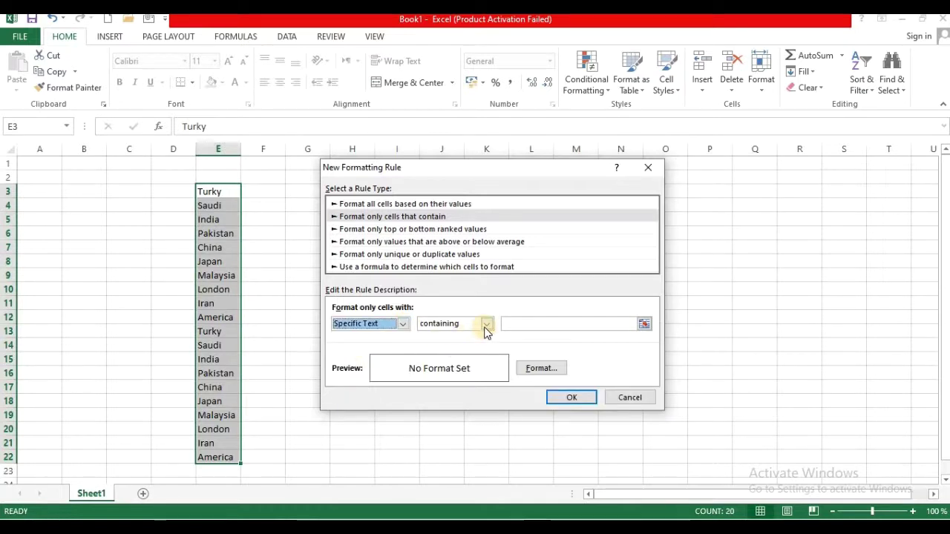
{"action": "left_click", "coordinate": [541, 323]}
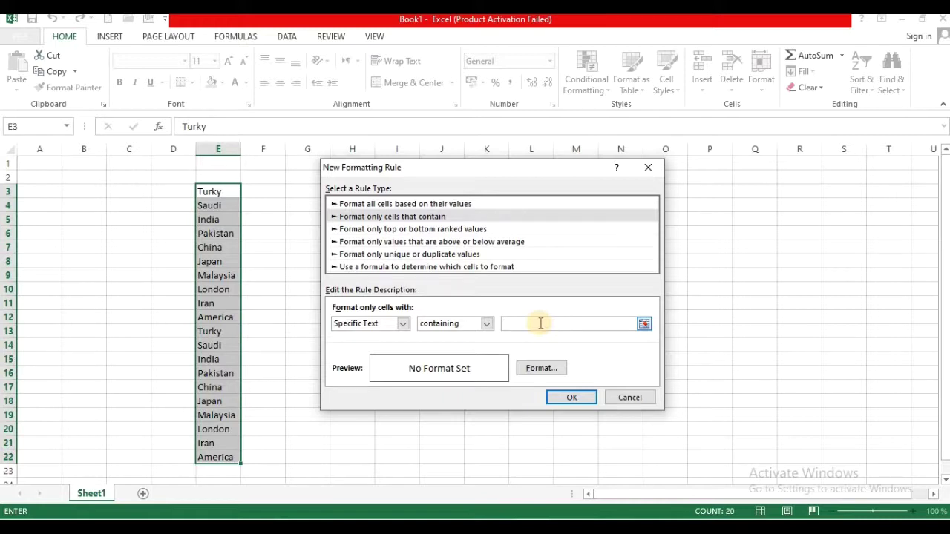
{"action": "type", "text": "Pakistan"}
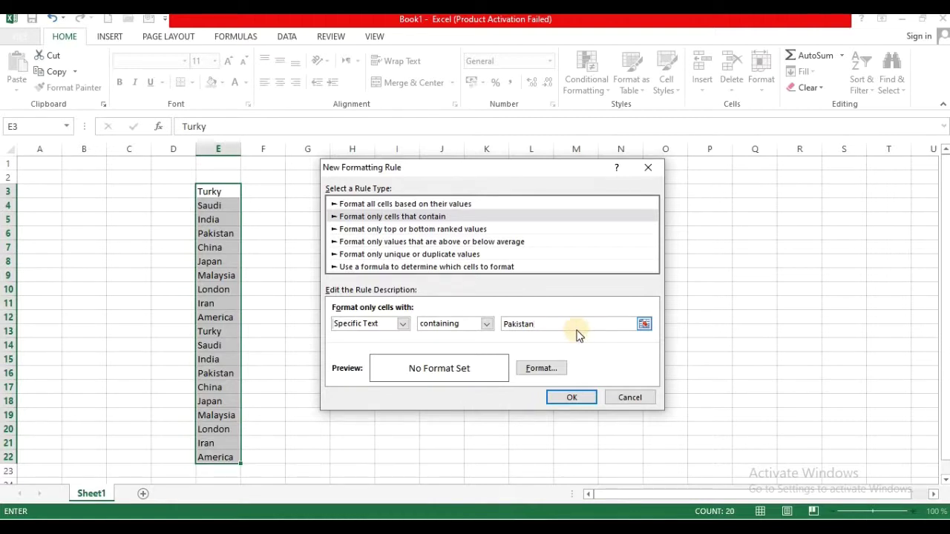
{"action": "left_click", "coordinate": [547, 368]}
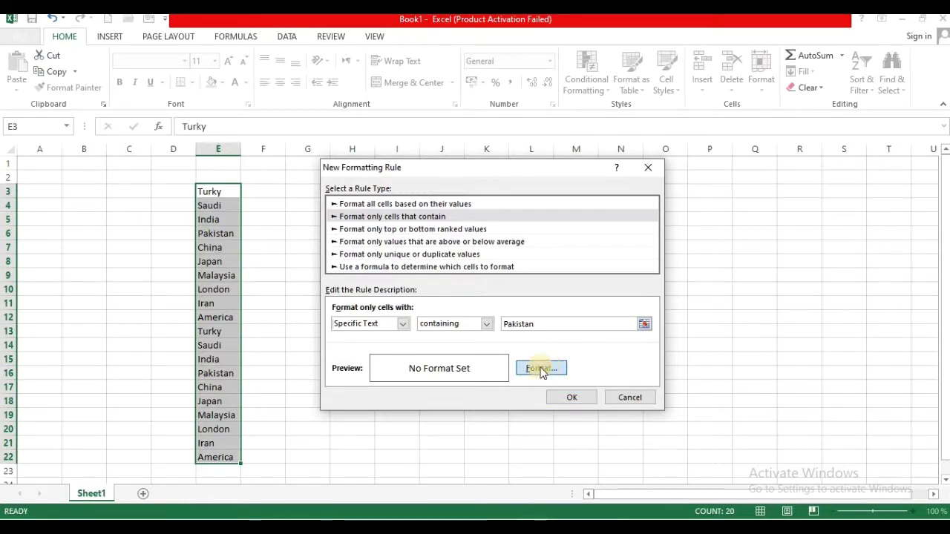
Set the Pakistan rule's format to black text with a gold background fill
{"action": "left_click", "coordinate": [542, 371]}
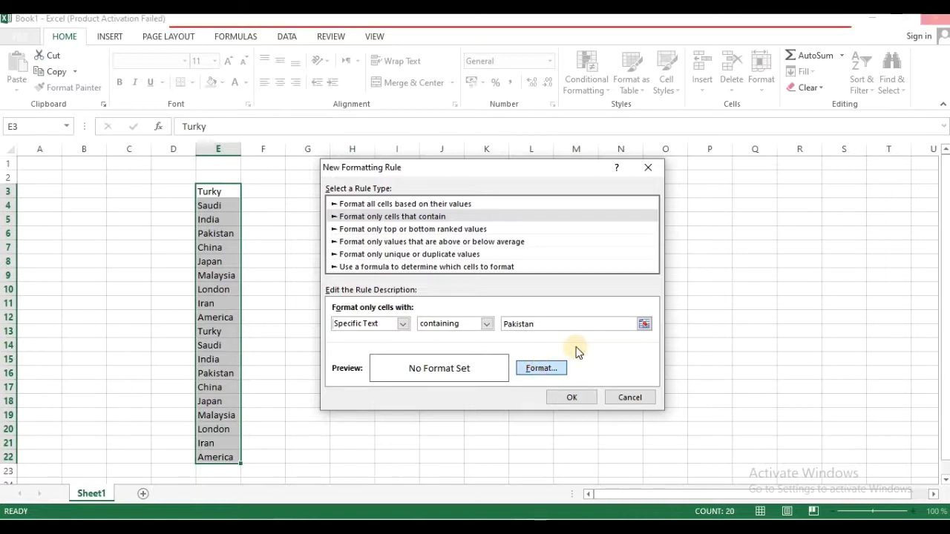
{"action": "left_click", "coordinate": [547, 368]}
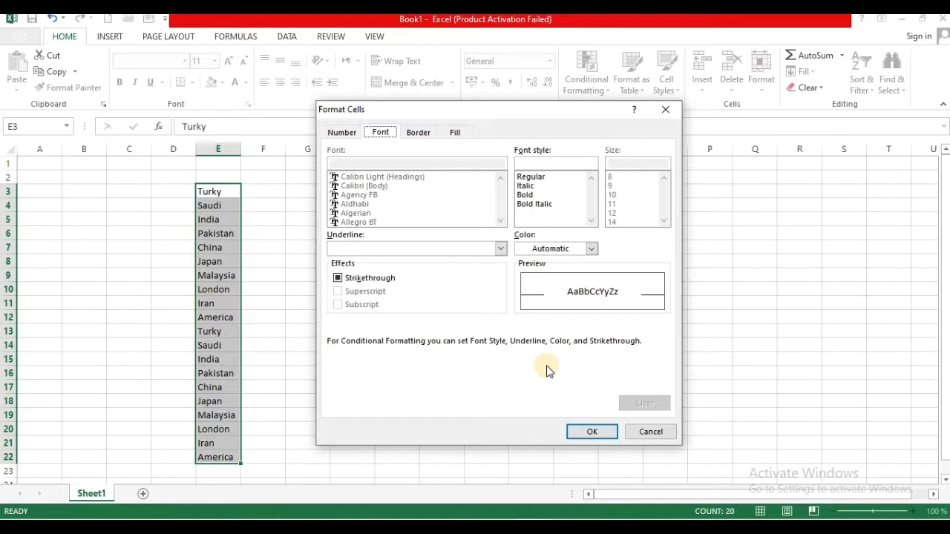
{"action": "left_click", "coordinate": [591, 249]}
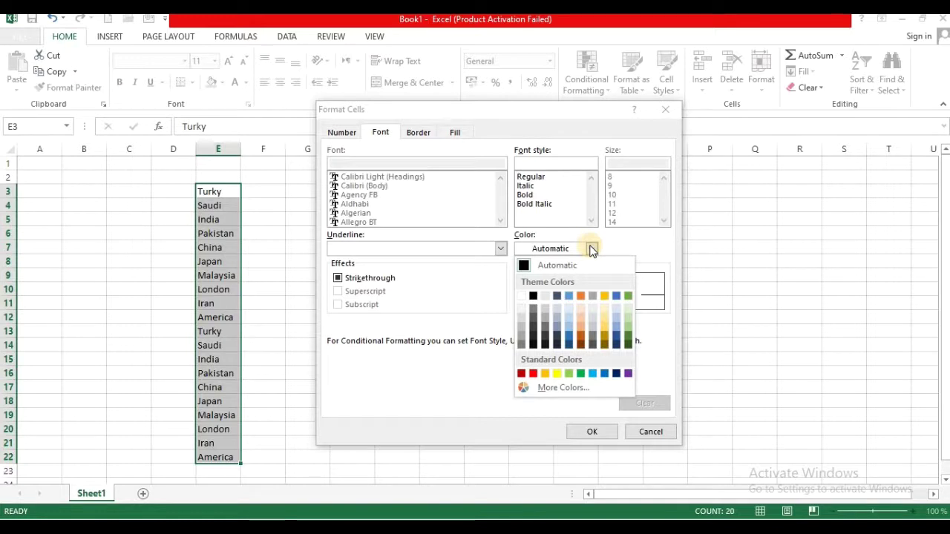
{"action": "left_click", "coordinate": [532, 295]}
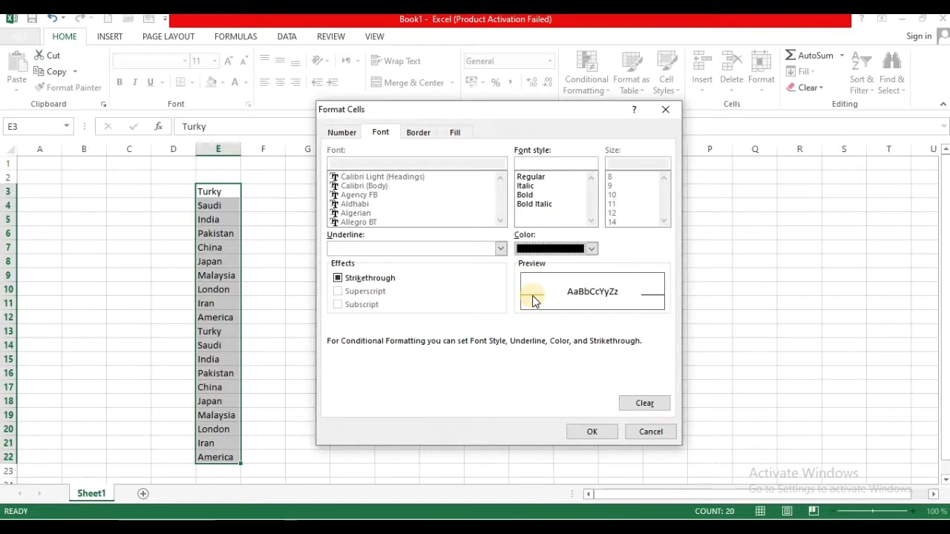
{"action": "left_click", "coordinate": [456, 134]}
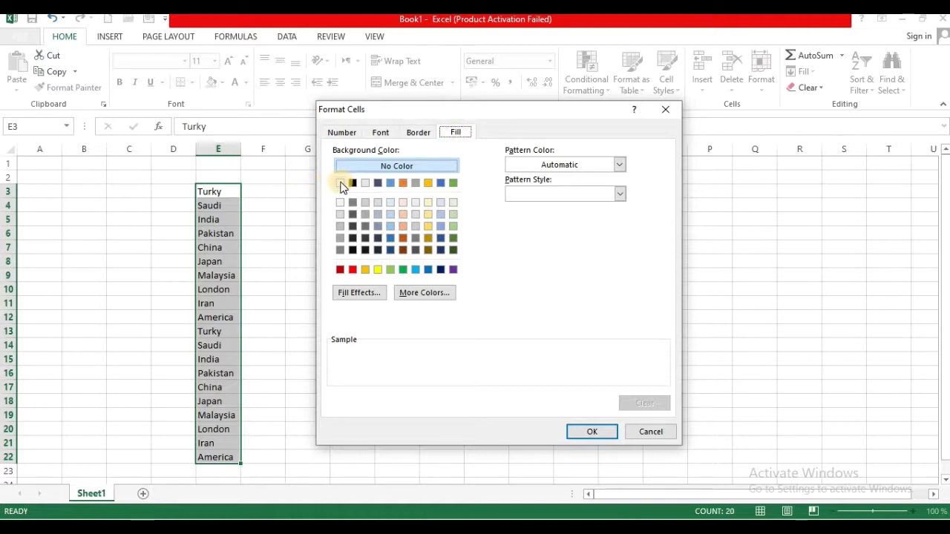
{"action": "left_click", "coordinate": [429, 183]}
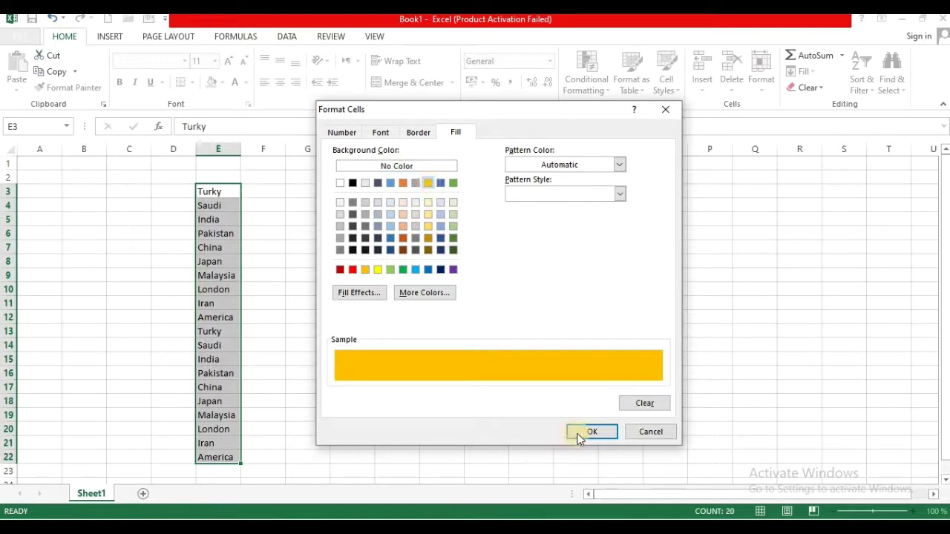
{"action": "left_click", "coordinate": [380, 135]}
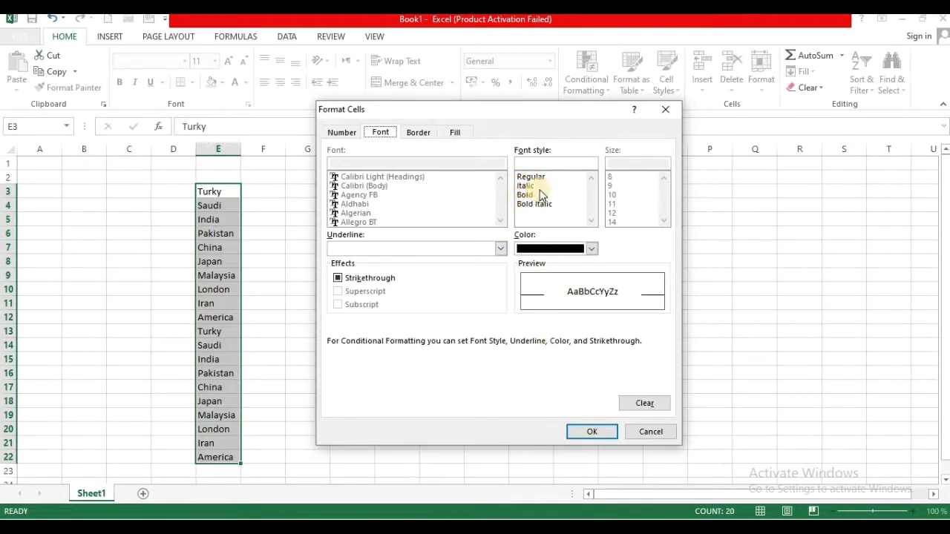
Try bold and italic styles for the Pakistan rule, then settle on Regular and confirm
{"action": "left_click", "coordinate": [408, 135]}
{"action": "left_click", "coordinate": [373, 135]}
{"action": "left_click", "coordinate": [334, 135]}
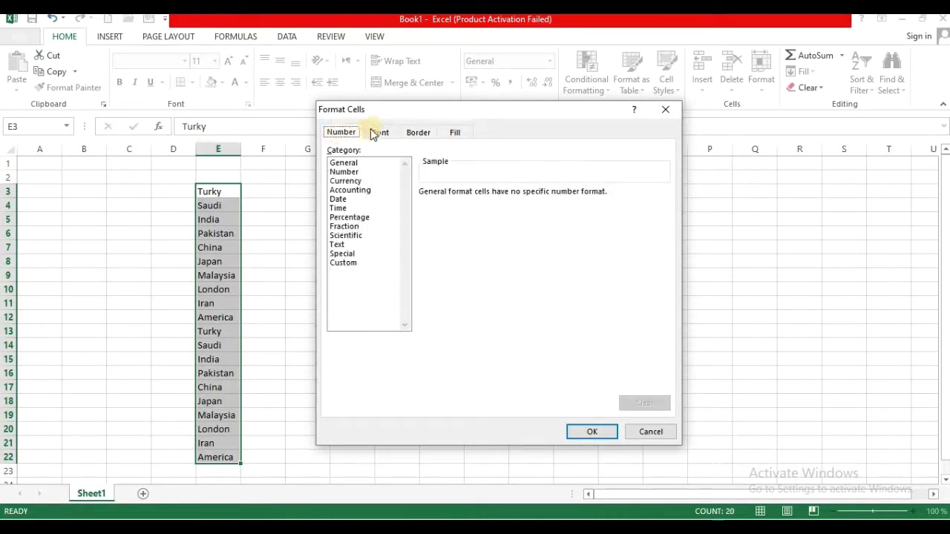
{"action": "left_click", "coordinate": [377, 133]}
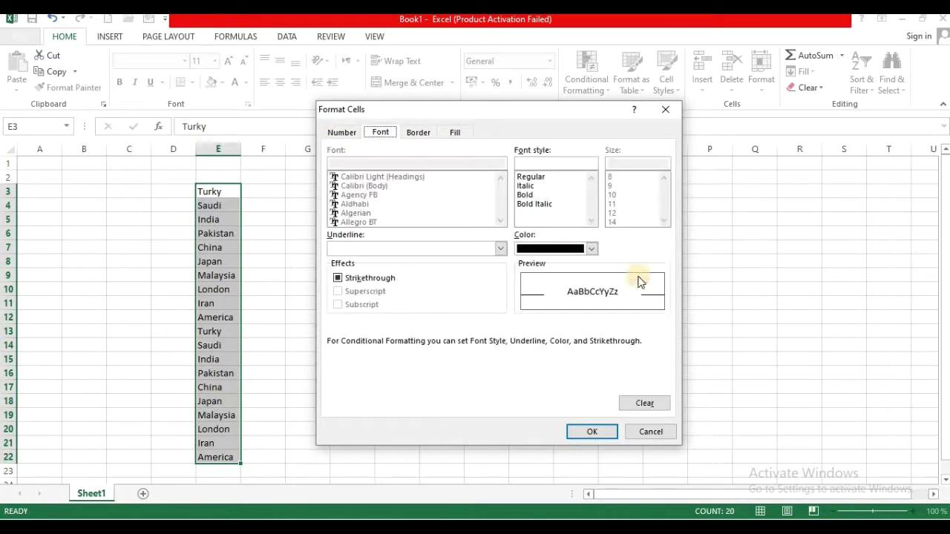
{"action": "left_click", "coordinate": [524, 194]}
{"action": "left_click", "coordinate": [525, 205]}
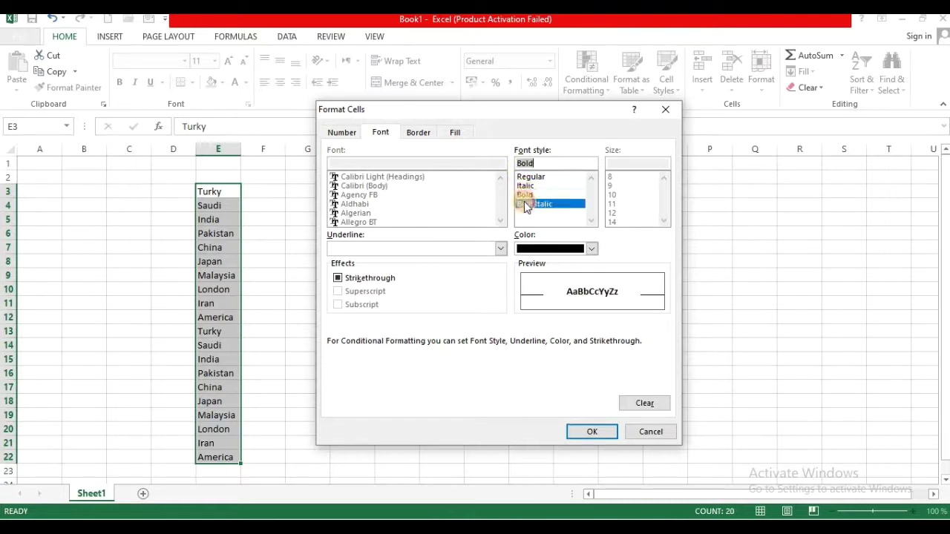
{"action": "left_click", "coordinate": [524, 195]}
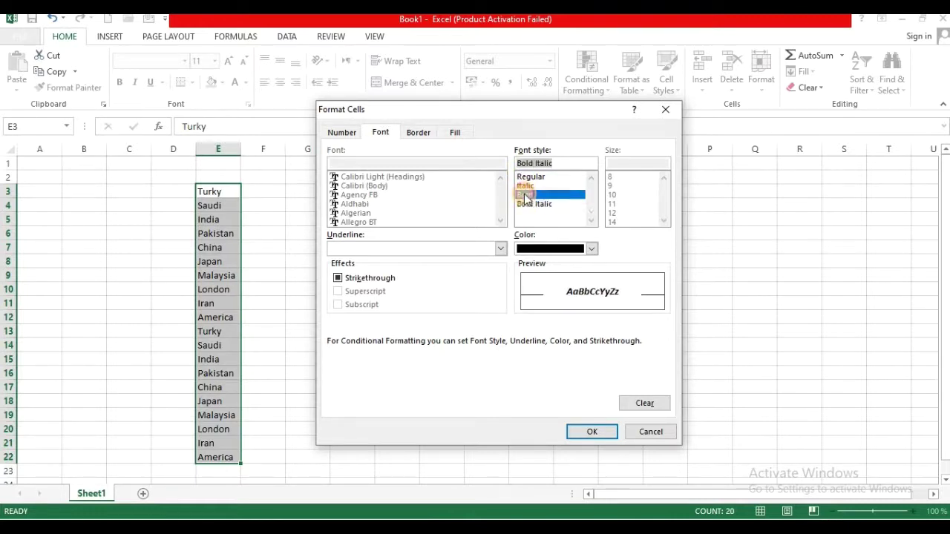
{"action": "left_click", "coordinate": [535, 185]}
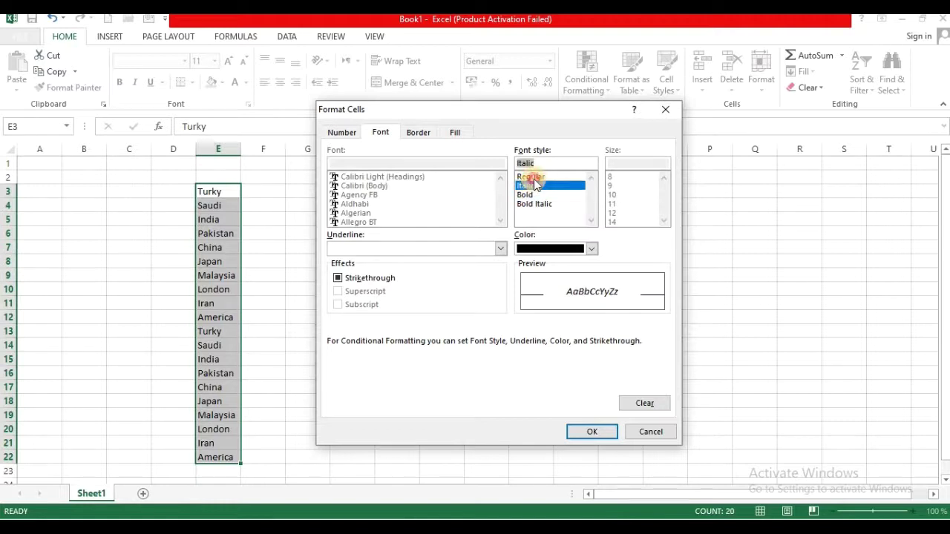
{"action": "left_click", "coordinate": [534, 179]}
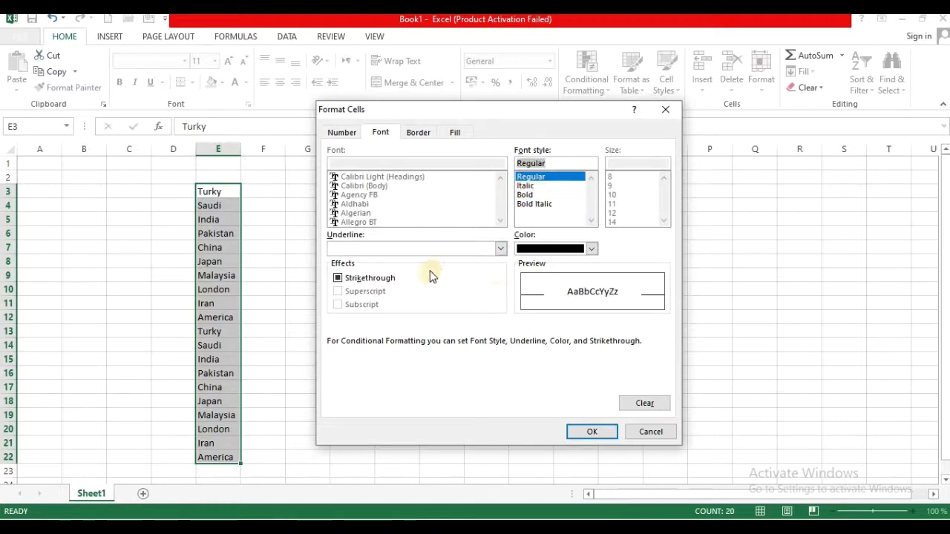
{"action": "left_click", "coordinate": [583, 432]}
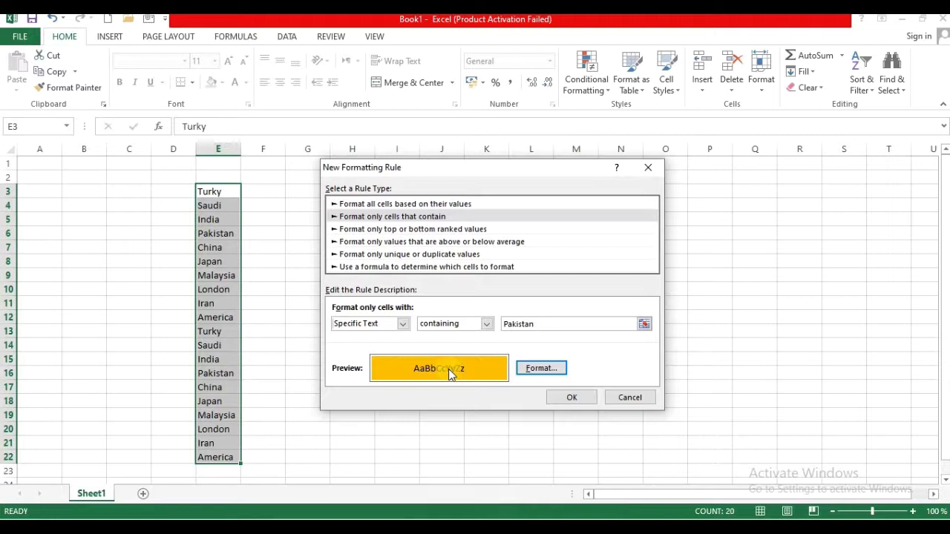
Change the Pakistan rule's font colour to white
{"action": "left_click", "coordinate": [548, 372]}
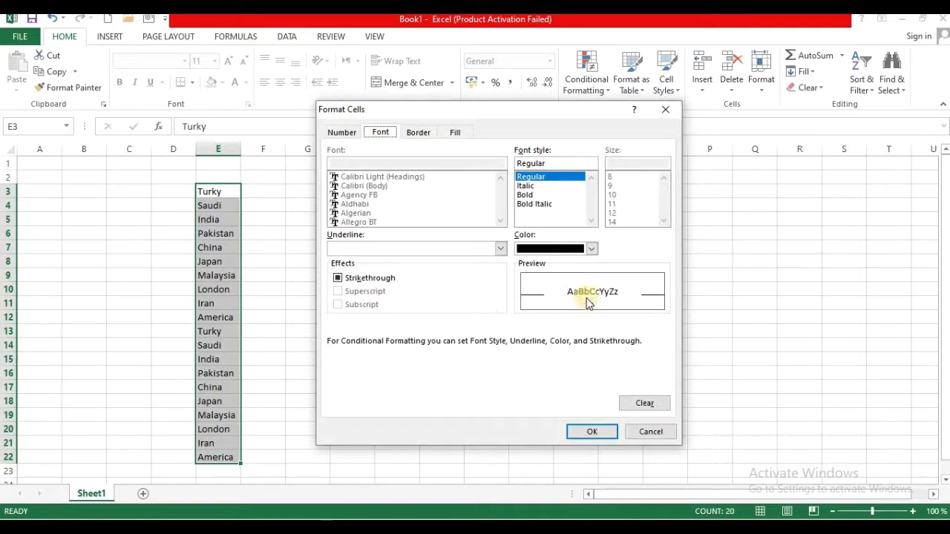
{"action": "left_click", "coordinate": [593, 251]}
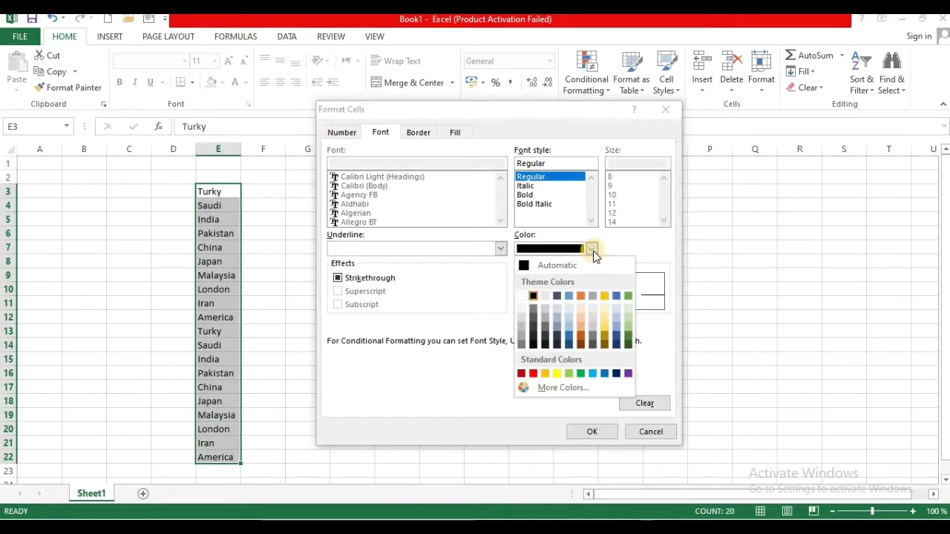
{"action": "left_click", "coordinate": [521, 296]}
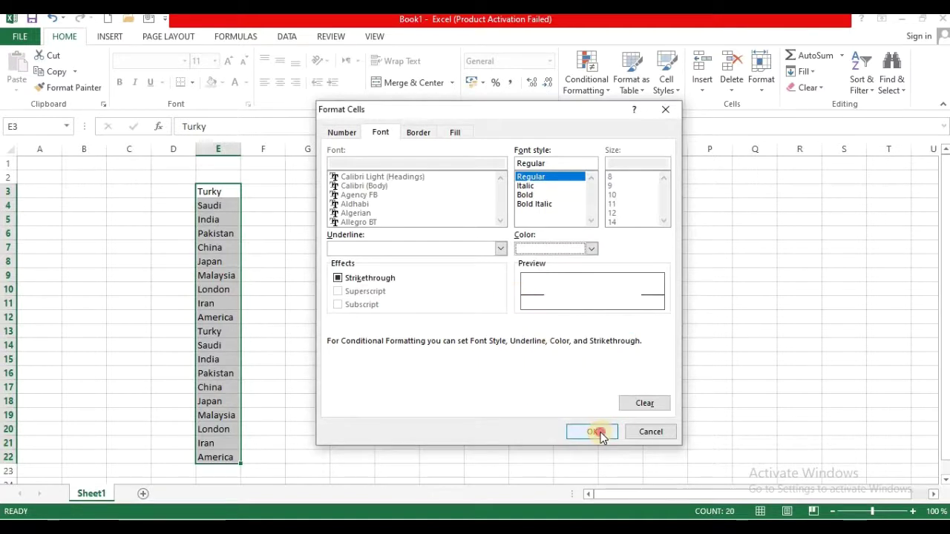
{"action": "left_click", "coordinate": [602, 433]}
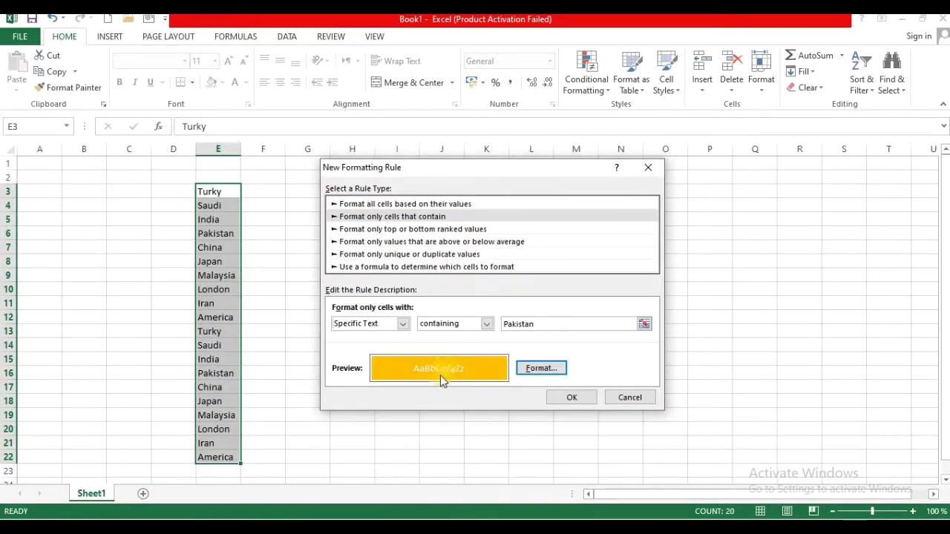
Save the Pakistan rule and start a new specific-text rule for cells containing 'Saudi'
{"action": "left_click", "coordinate": [558, 398]}
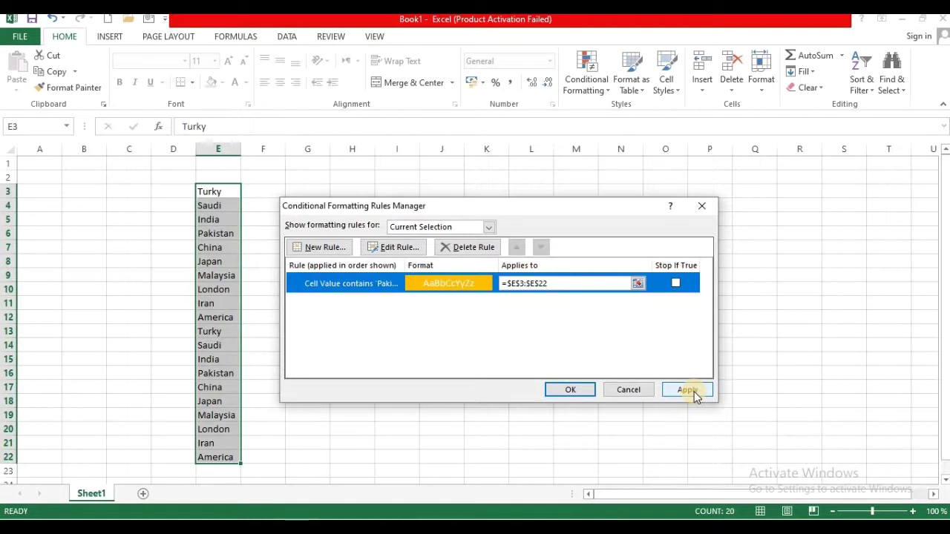
{"action": "left_click", "coordinate": [330, 249]}
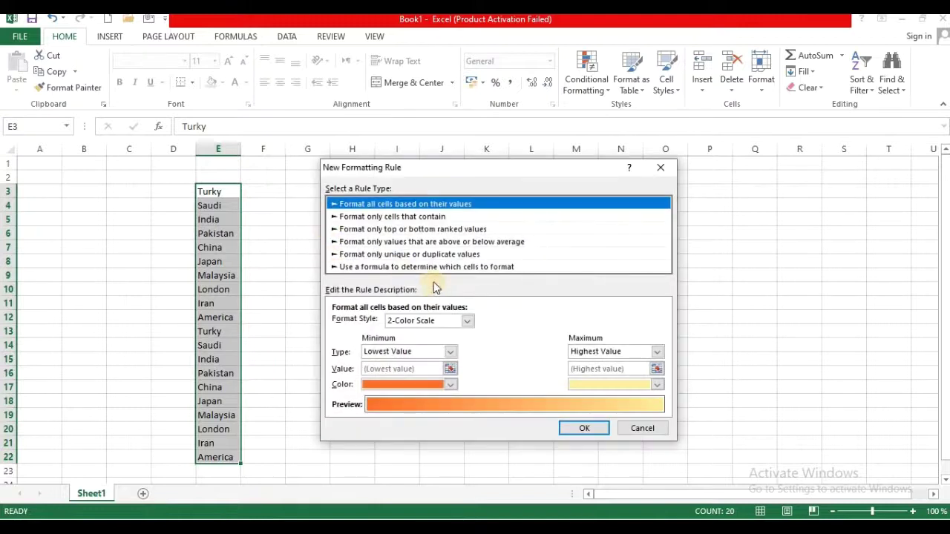
{"action": "left_click", "coordinate": [404, 216]}
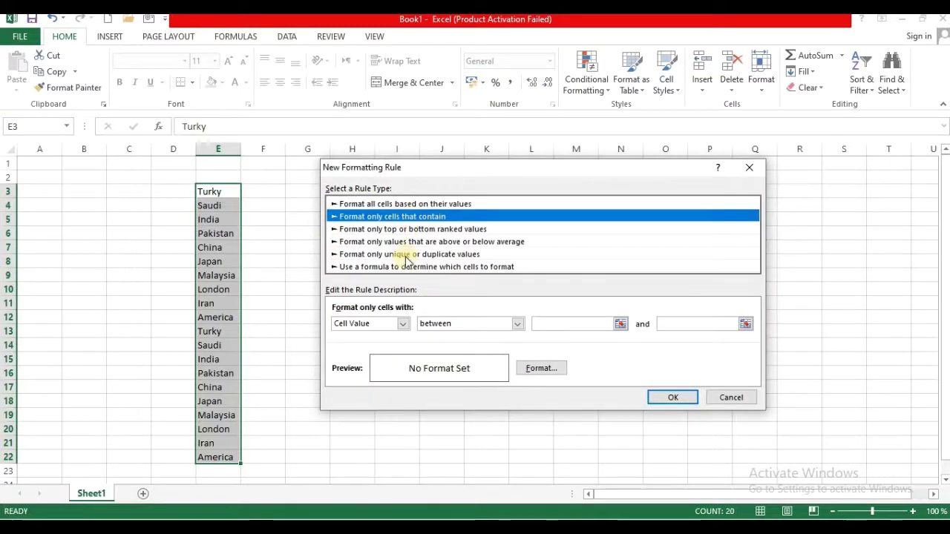
{"action": "left_click", "coordinate": [403, 323]}
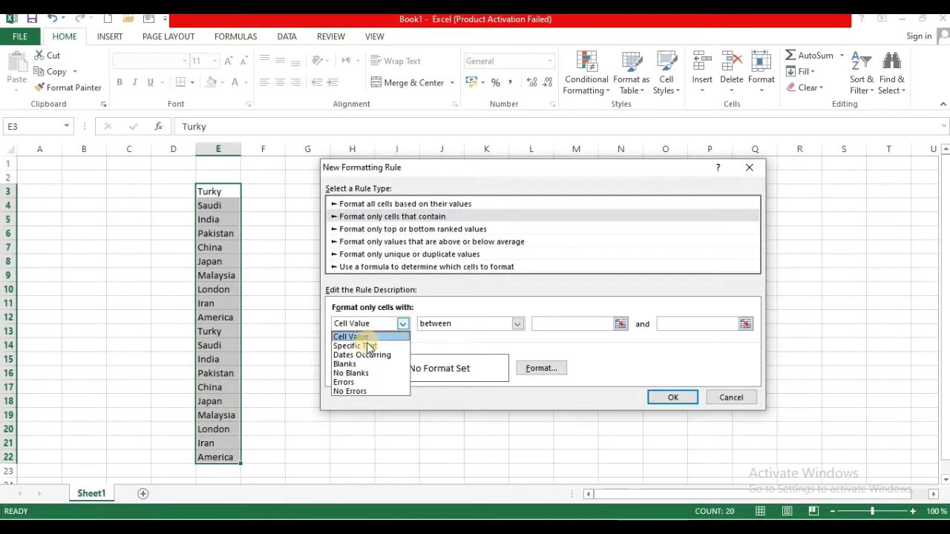
{"action": "left_click", "coordinate": [367, 347]}
{"action": "left_click", "coordinate": [513, 323]}
{"action": "type", "text": "Saudi"}
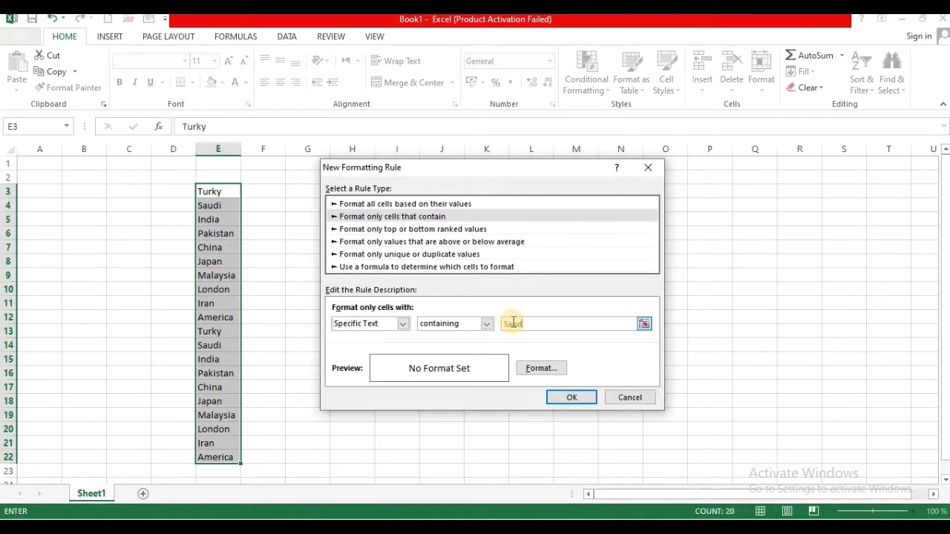
Give the Saudi rule blue text on a light green fill
{"action": "left_click", "coordinate": [541, 368]}
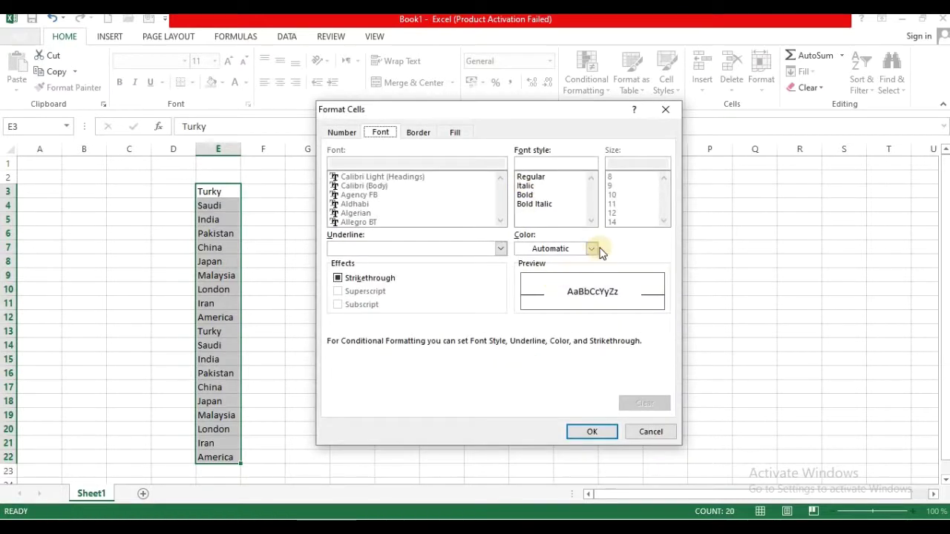
{"action": "left_click", "coordinate": [593, 249]}
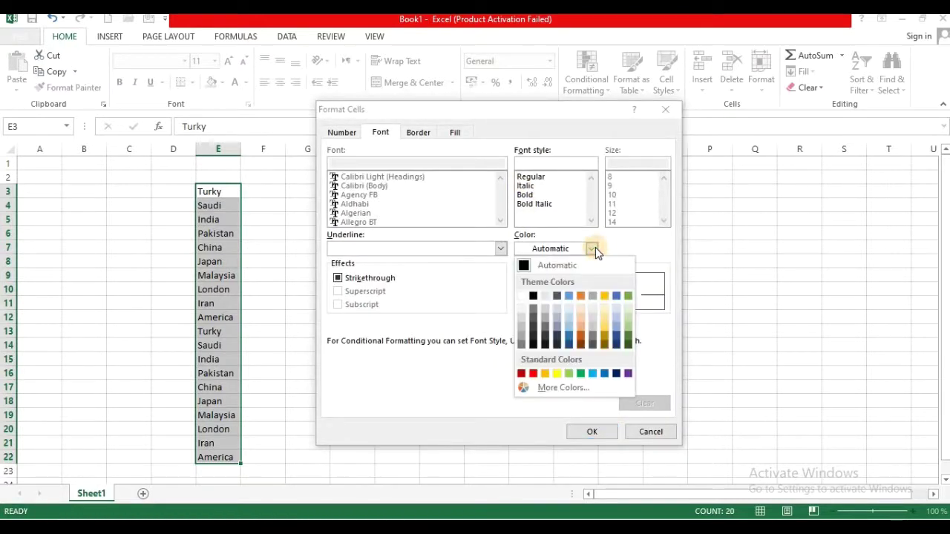
{"action": "left_click", "coordinate": [569, 299]}
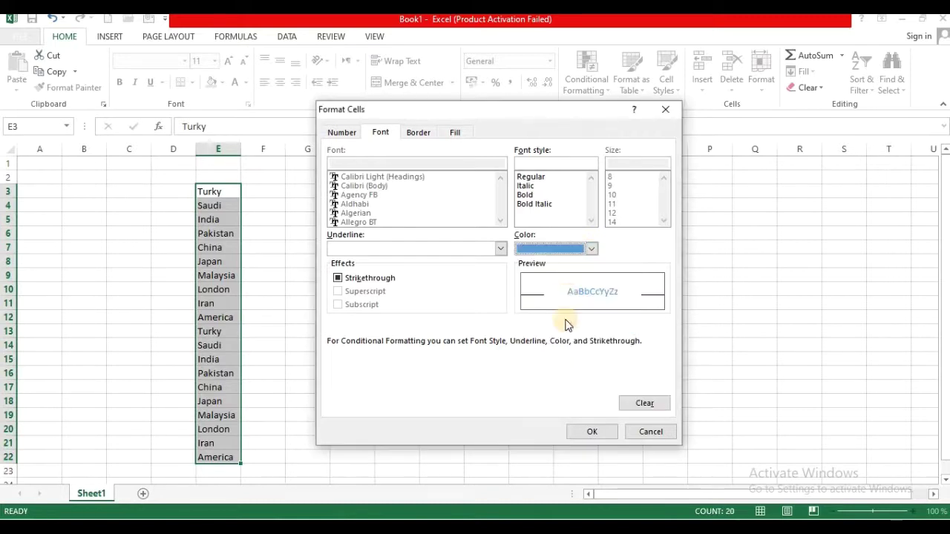
{"action": "left_click", "coordinate": [452, 138]}
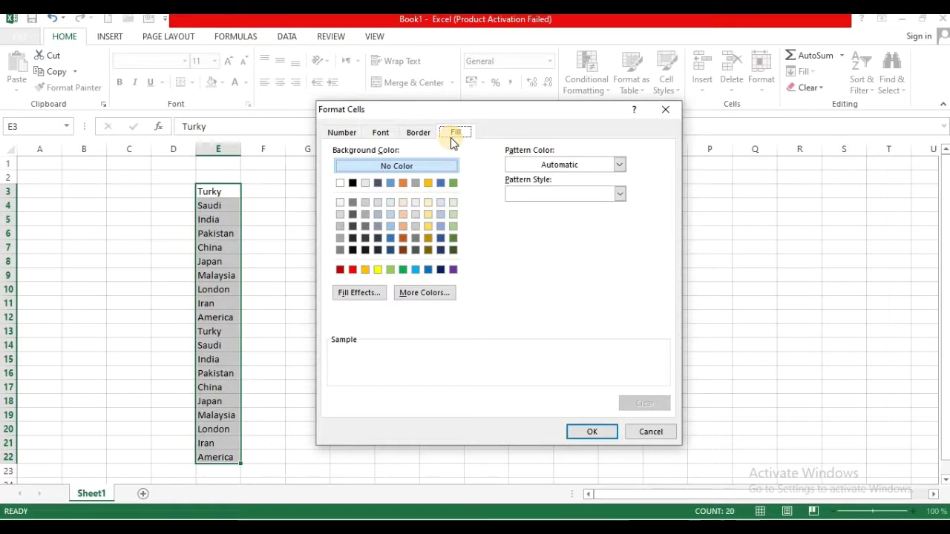
{"action": "left_click", "coordinate": [453, 214]}
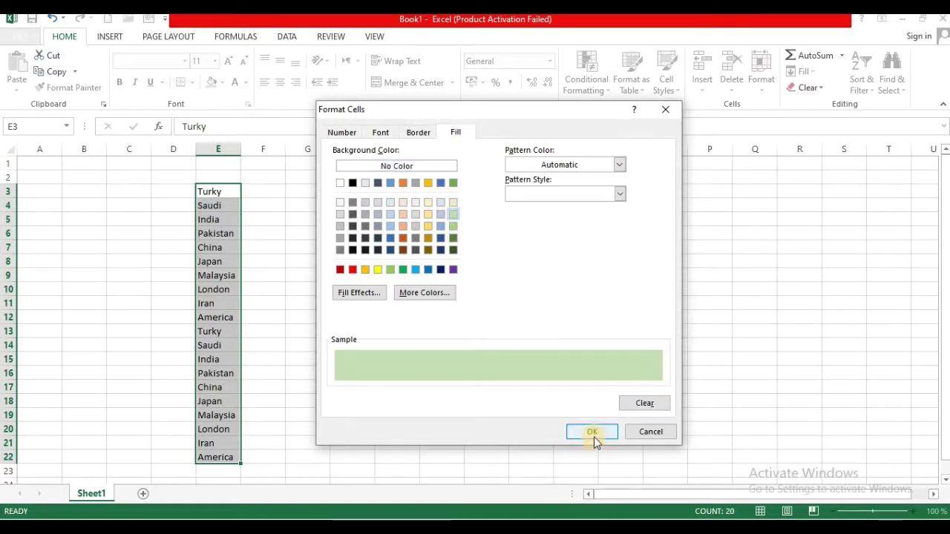
{"action": "left_click", "coordinate": [594, 437]}
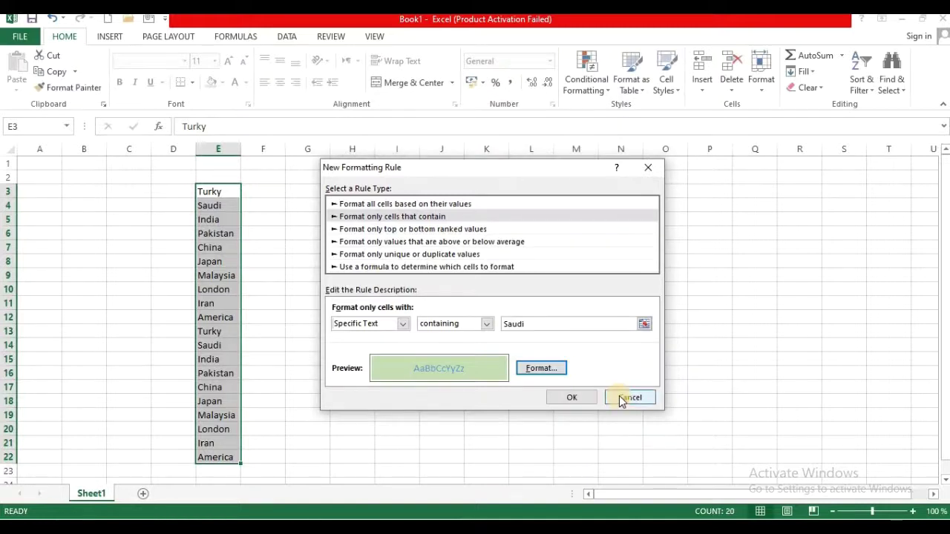
{"action": "left_click", "coordinate": [570, 397]}
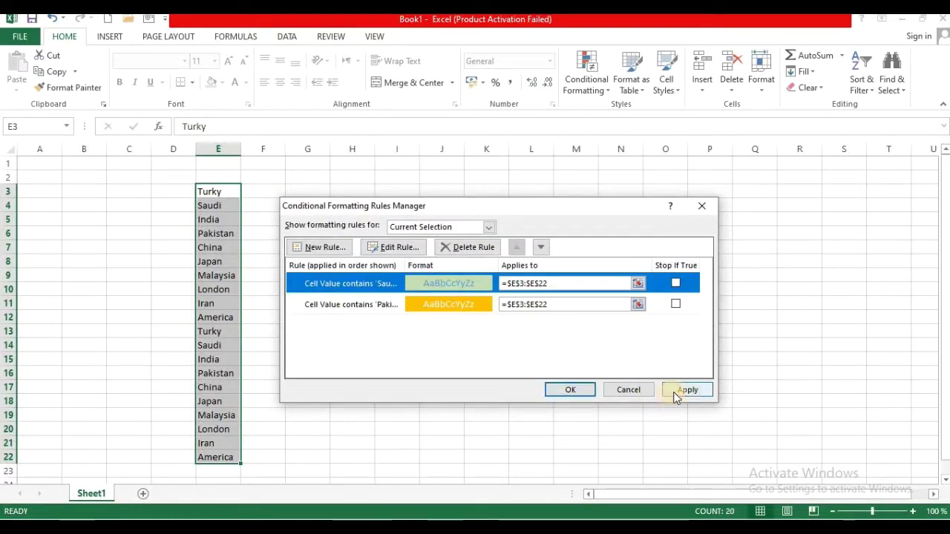
{"action": "left_click", "coordinate": [676, 394]}
{"action": "left_click", "coordinate": [567, 386]}
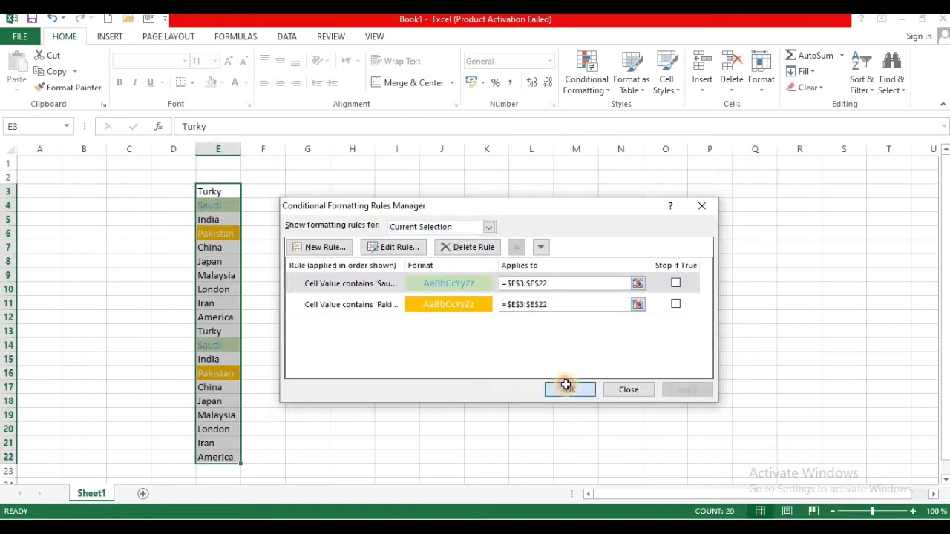
{"action": "left_click", "coordinate": [263, 188]}
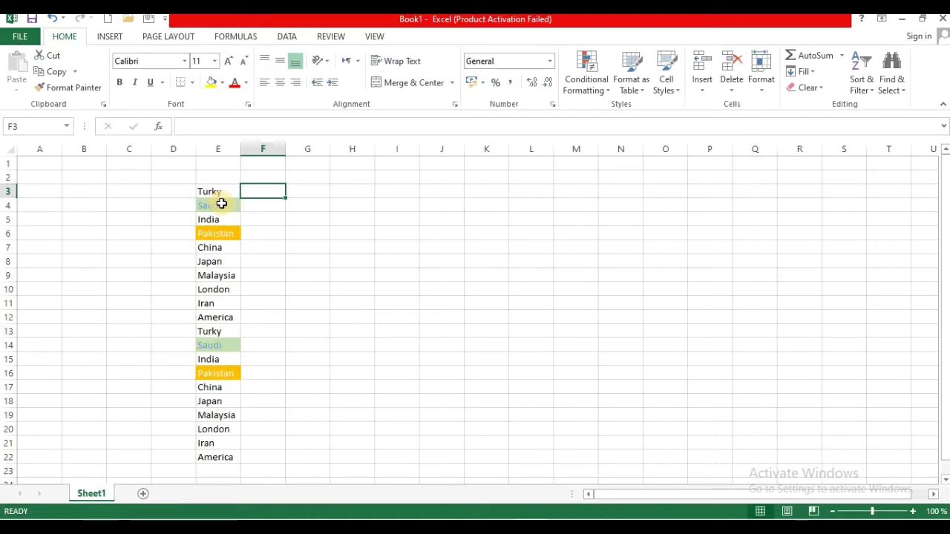
{"action": "left_click", "coordinate": [221, 203]}
{"action": "left_click", "coordinate": [225, 190]}
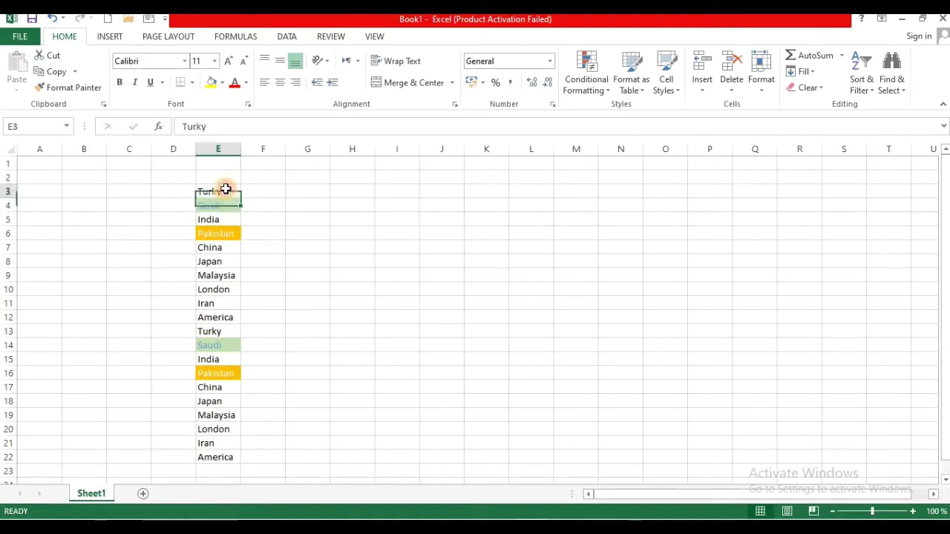
{"action": "left_click", "coordinate": [346, 179]}
{"action": "left_click", "coordinate": [486, 203]}
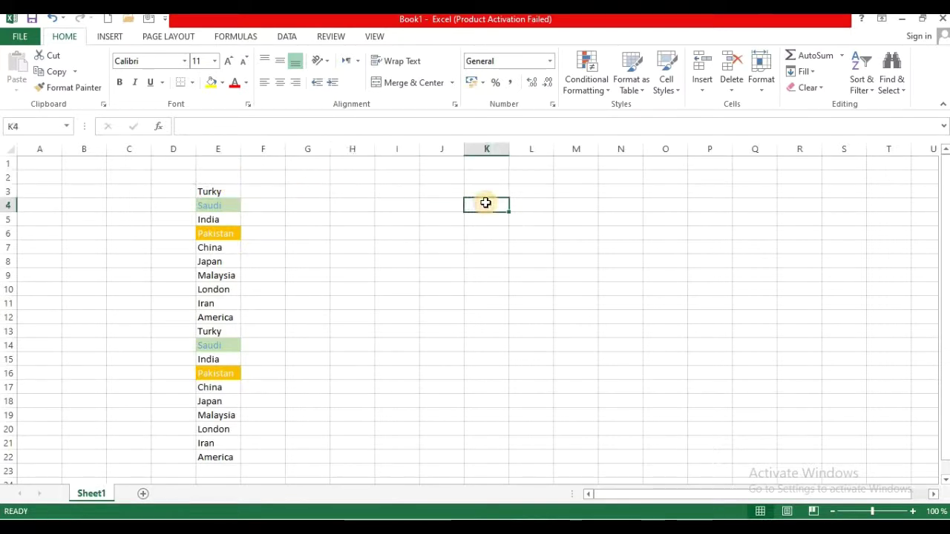
{"action": "left_click", "coordinate": [220, 207]}
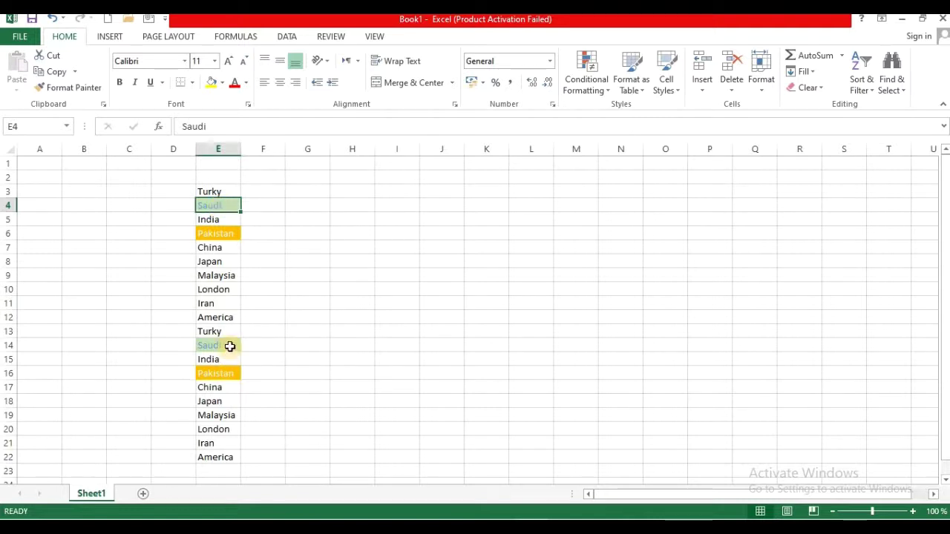
{"action": "left_click", "coordinate": [230, 346]}
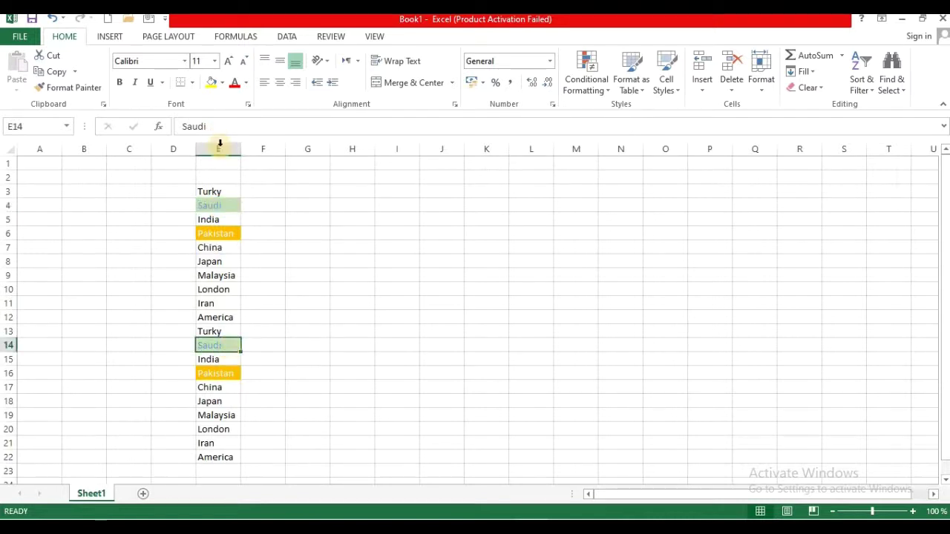
{"action": "left_click", "coordinate": [213, 209]}
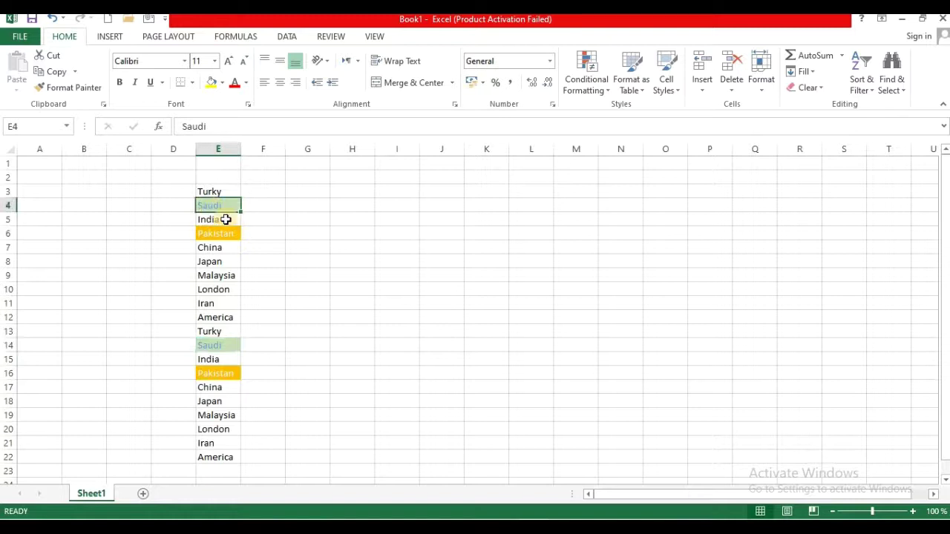
{"action": "left_click", "coordinate": [266, 193]}
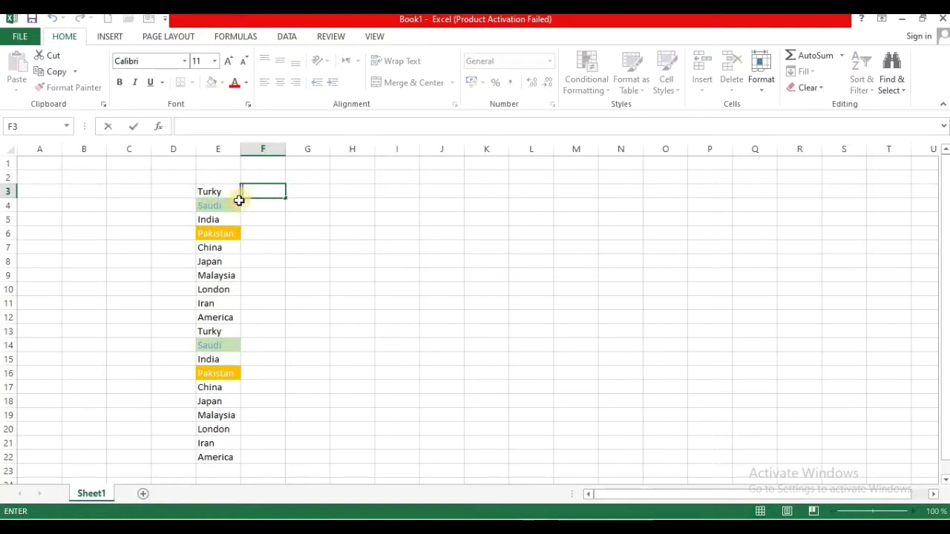
{"action": "left_click", "coordinate": [225, 206]}
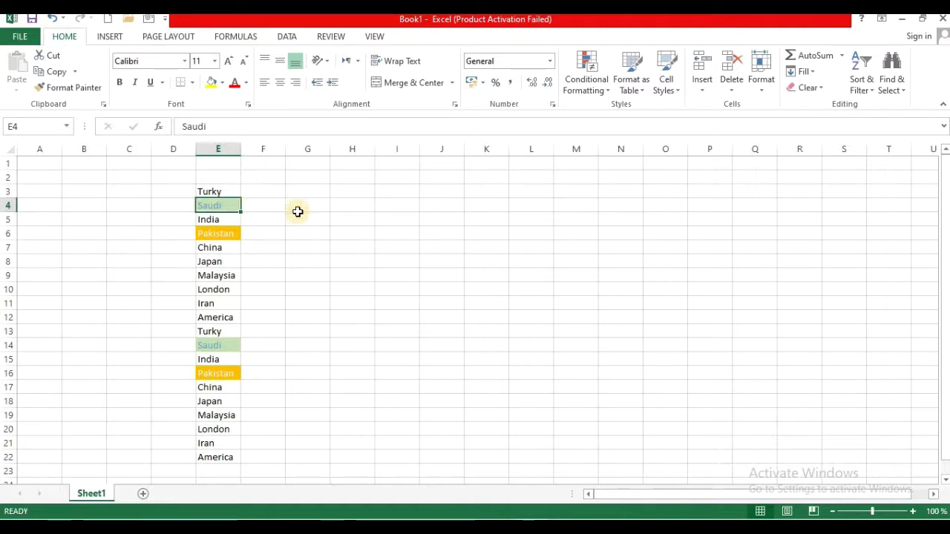
{"action": "left_click", "coordinate": [382, 205]}
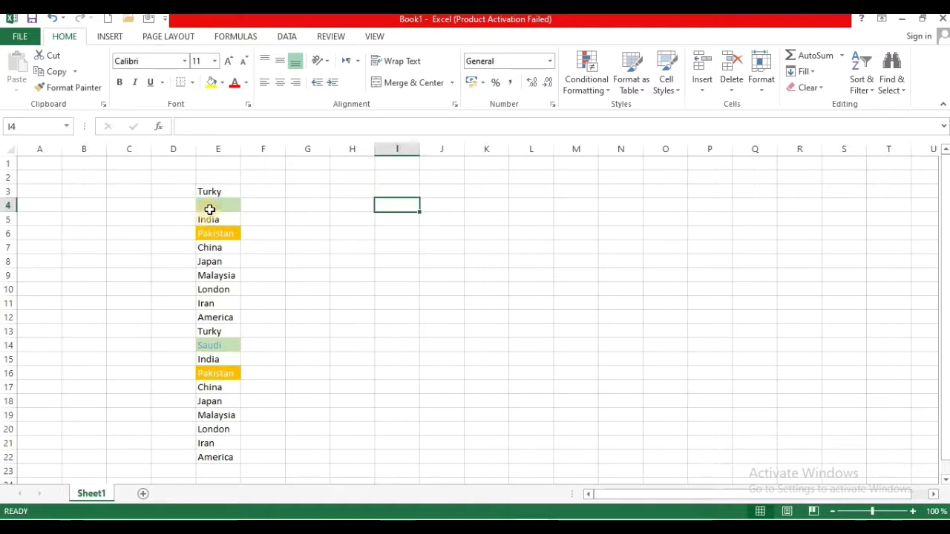
{"action": "left_click", "coordinate": [210, 209]}
{"action": "left_click", "coordinate": [208, 233]}
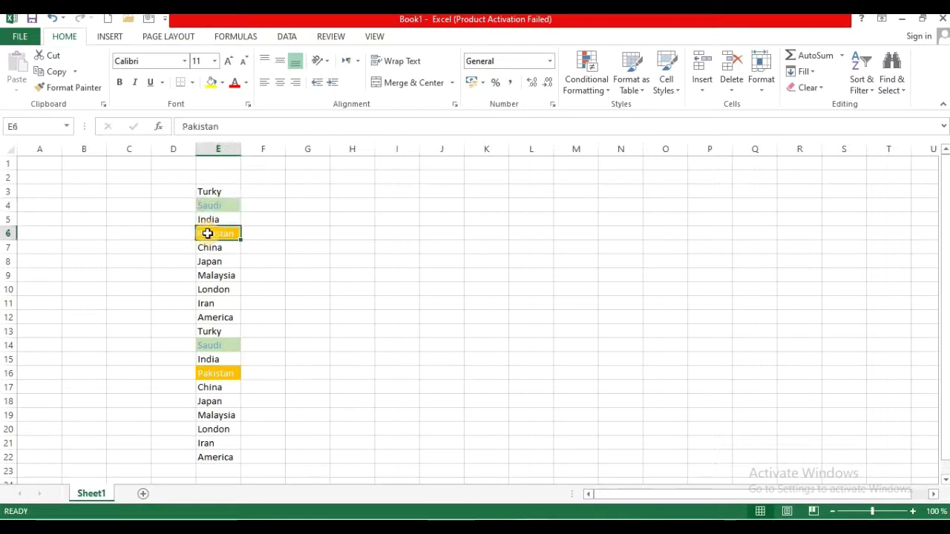
{"action": "left_click", "coordinate": [218, 371]}
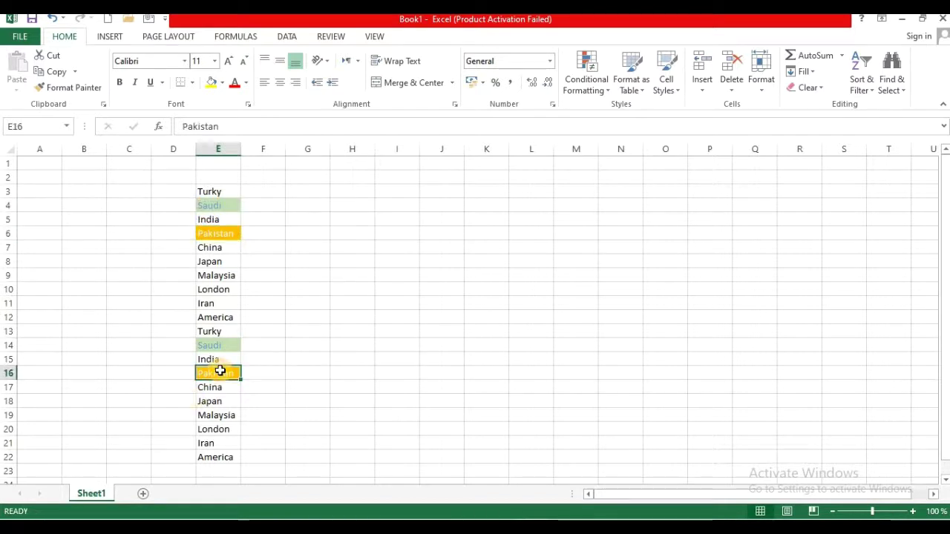
{"action": "left_click", "coordinate": [225, 277]}
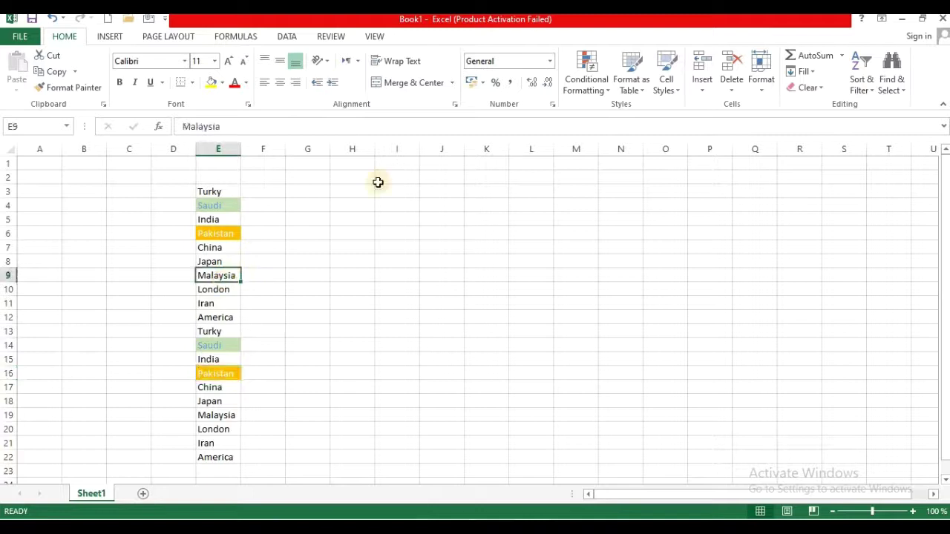
From Manage Rules, create a new specific-text rule for cells containing 'Malaysia'
{"action": "left_click", "coordinate": [607, 91]}
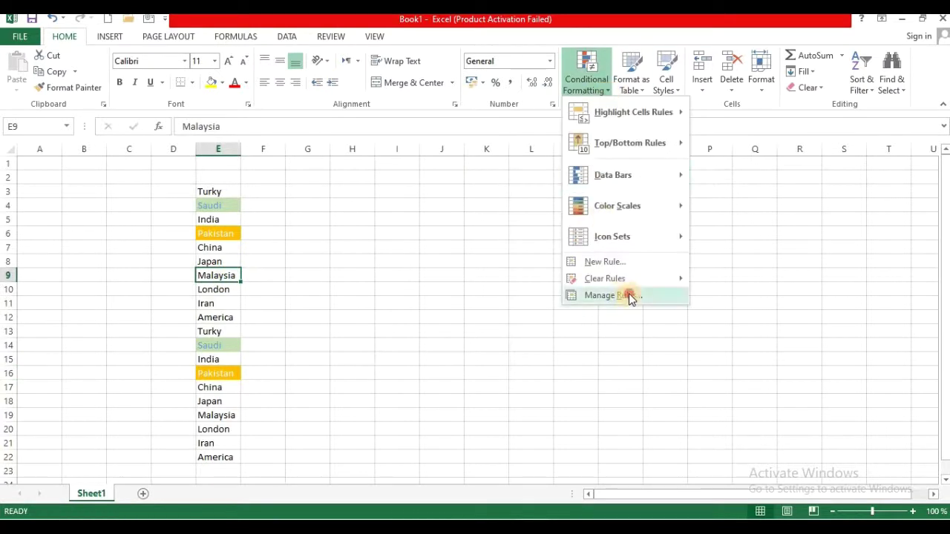
{"action": "left_click", "coordinate": [628, 296]}
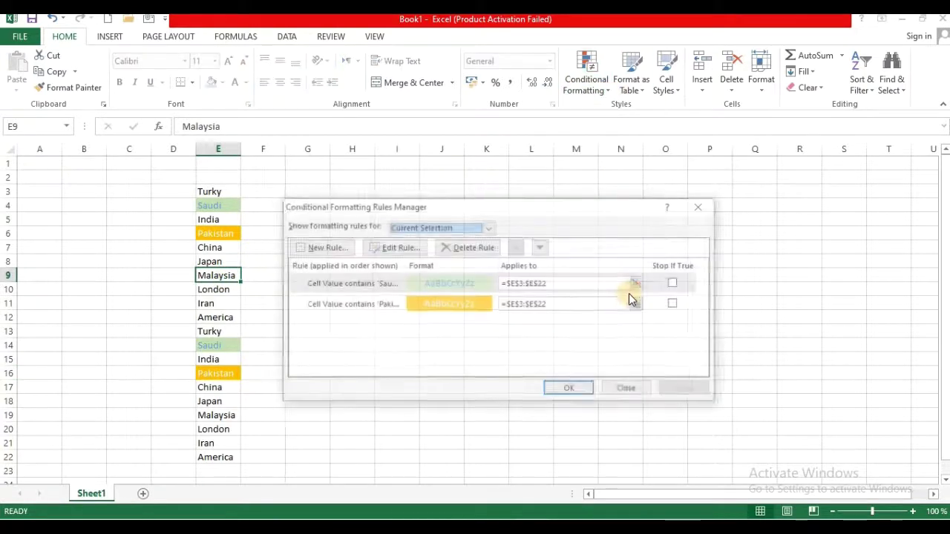
{"action": "left_click", "coordinate": [334, 247]}
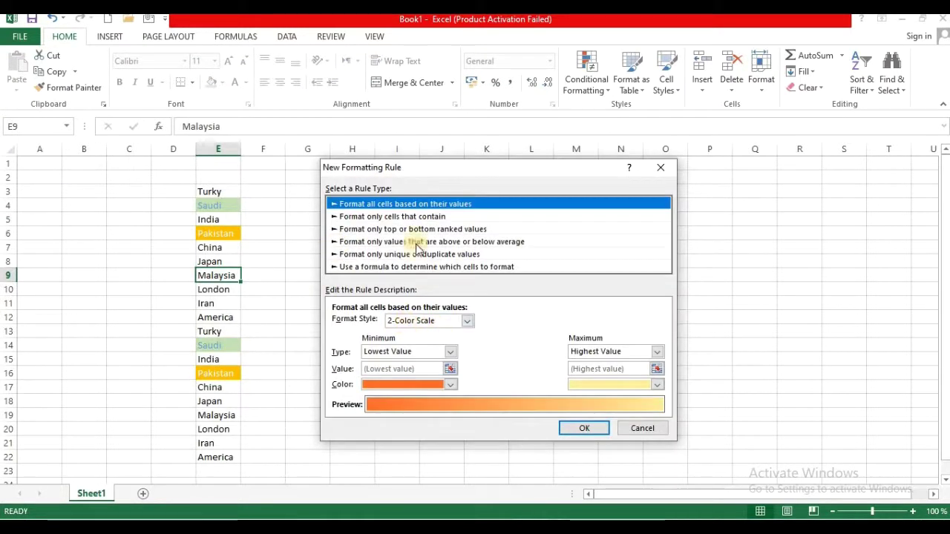
{"action": "left_click", "coordinate": [390, 220]}
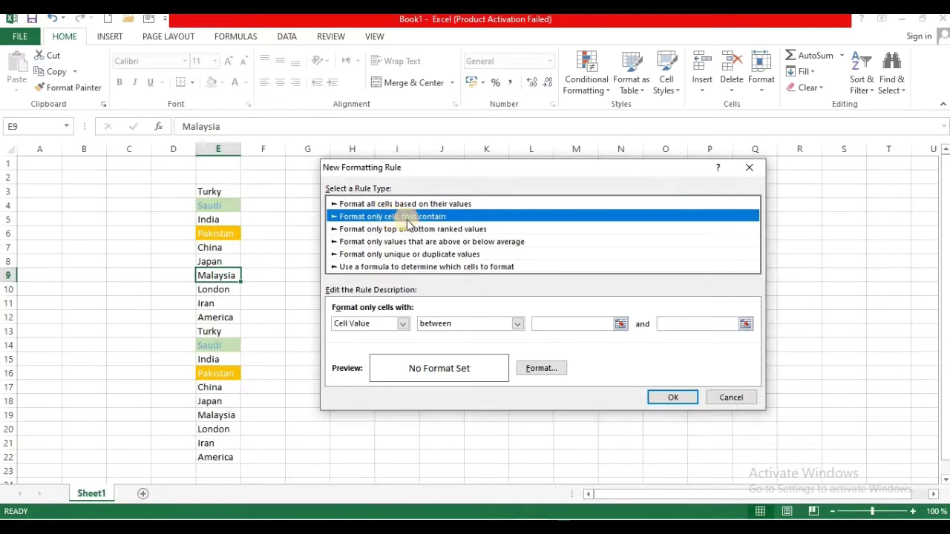
{"action": "left_click", "coordinate": [401, 326]}
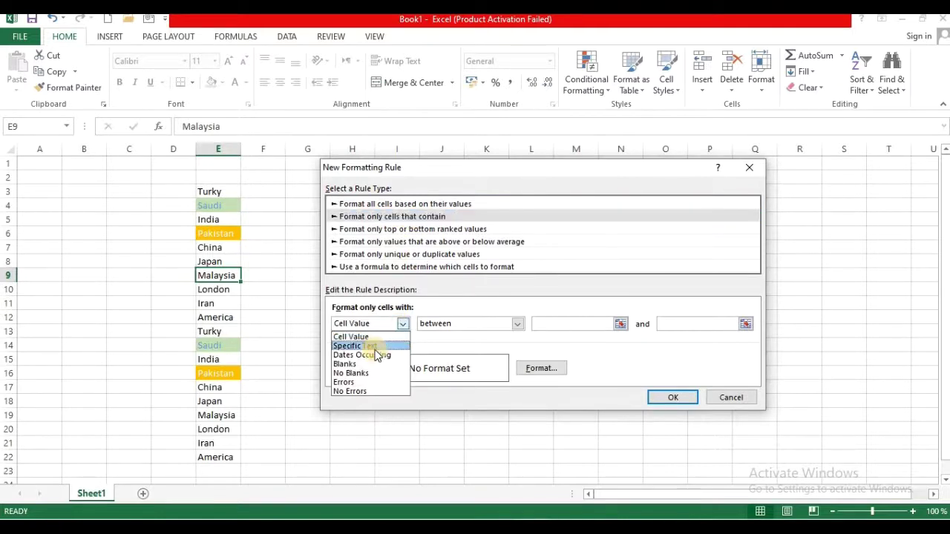
{"action": "left_click", "coordinate": [371, 346]}
{"action": "left_click", "coordinate": [536, 325]}
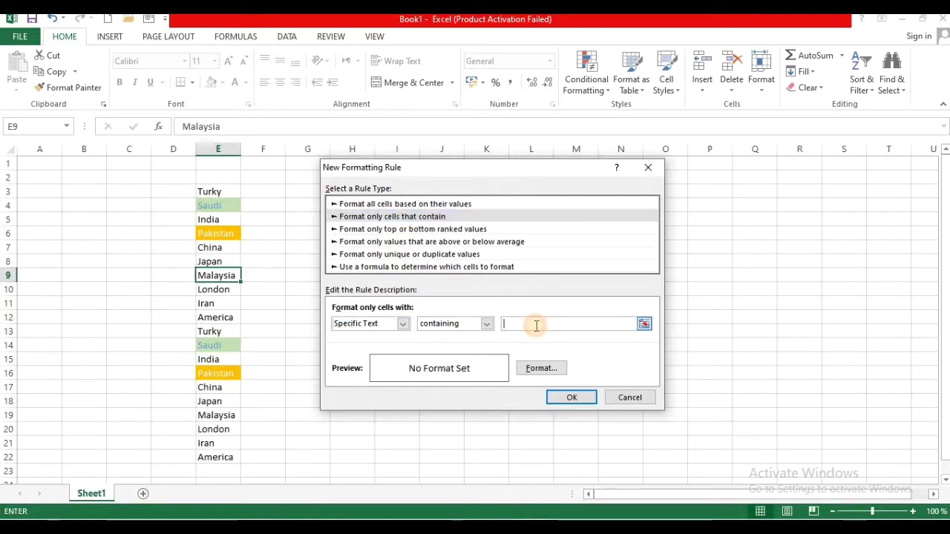
{"action": "type", "text": "Ma"}
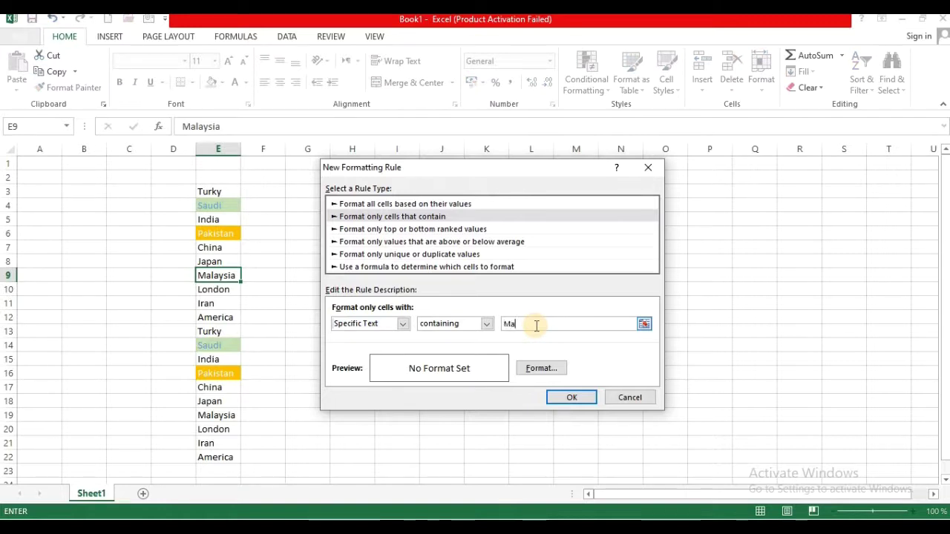
{"action": "type", "text": "laysia"}
Format the Malaysia rule with yellow text on a blue fill and save it
{"action": "left_click", "coordinate": [534, 369]}
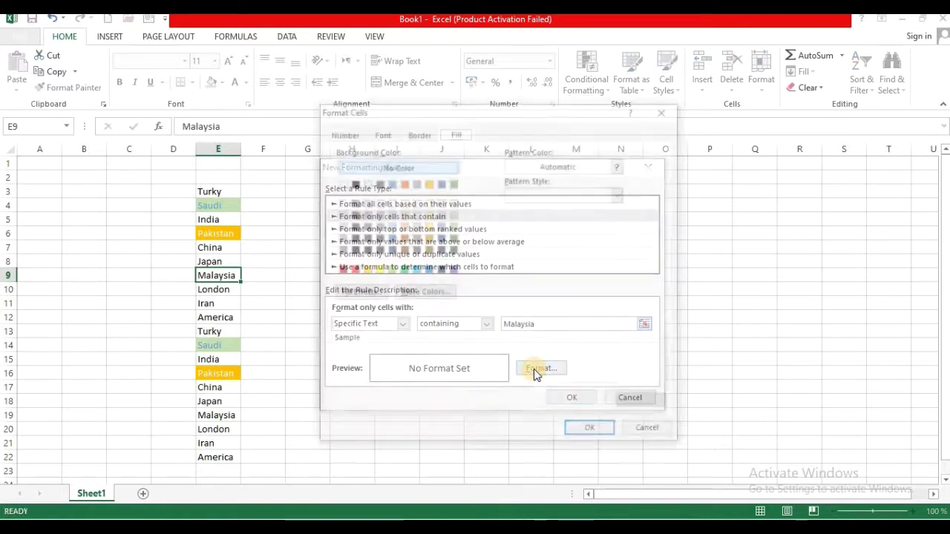
{"action": "left_click", "coordinate": [381, 133]}
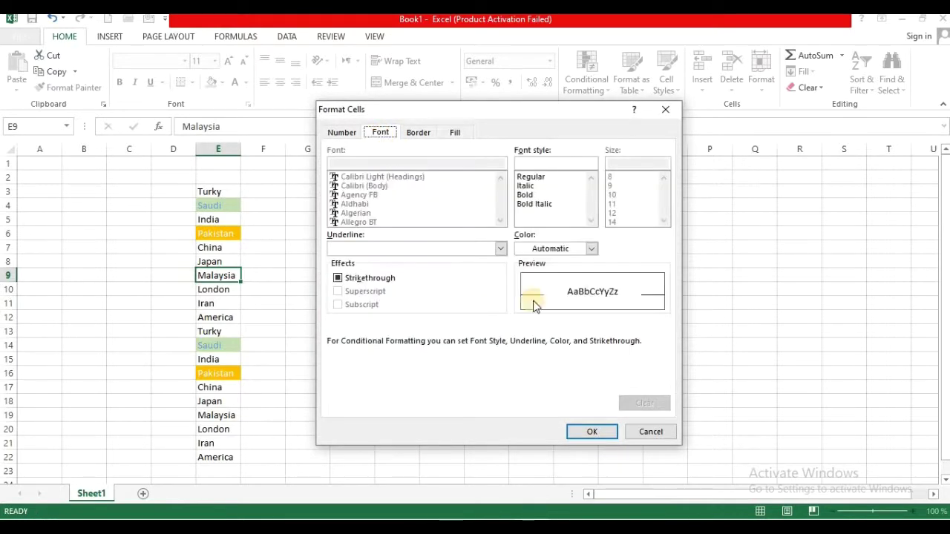
{"action": "left_click", "coordinate": [589, 252]}
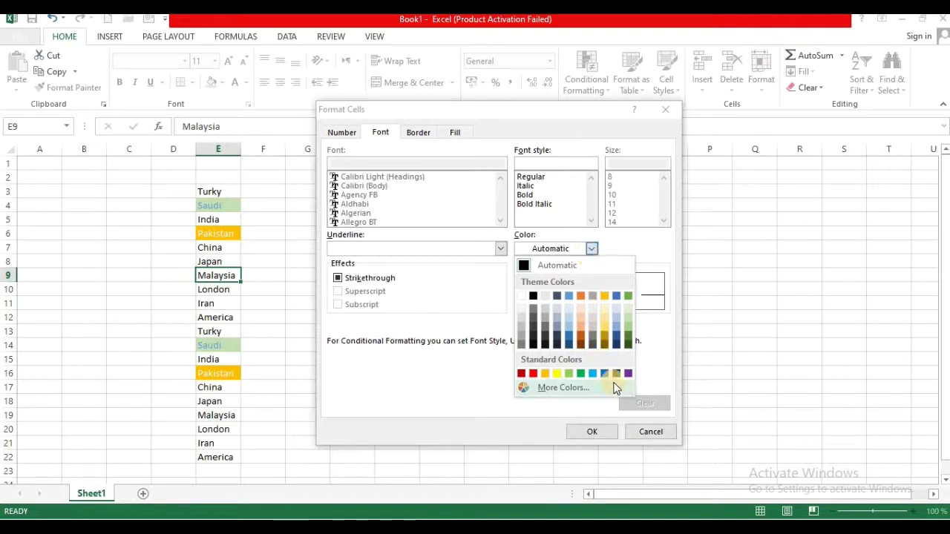
{"action": "left_click", "coordinate": [557, 375]}
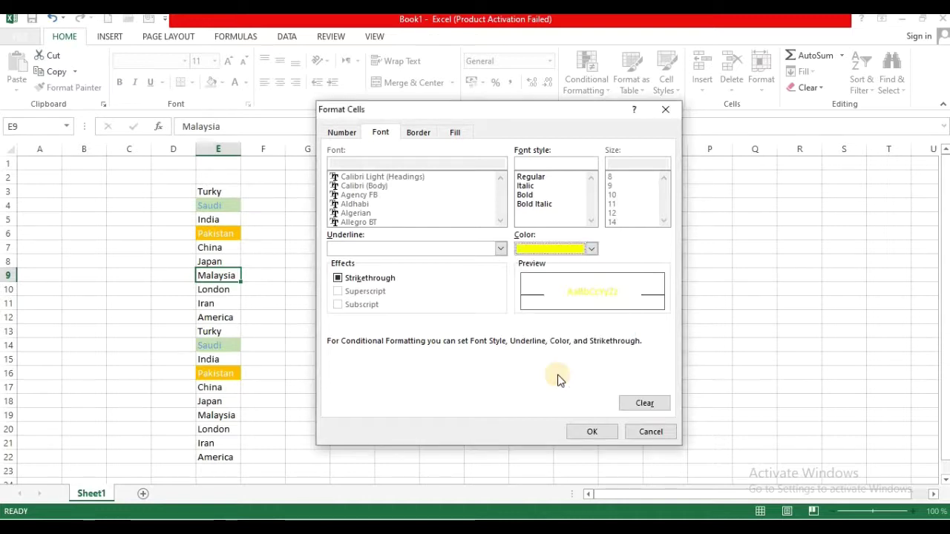
{"action": "left_click", "coordinate": [452, 132]}
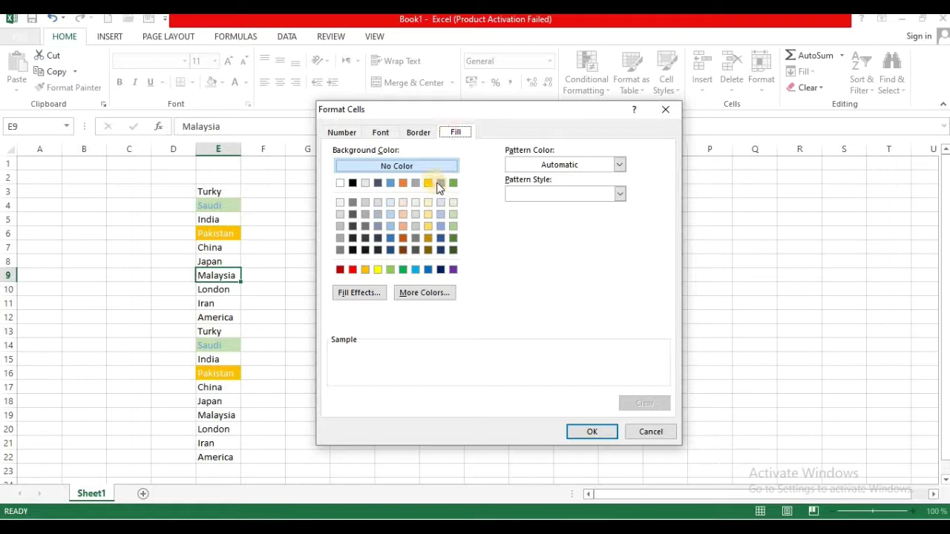
{"action": "left_click", "coordinate": [439, 183]}
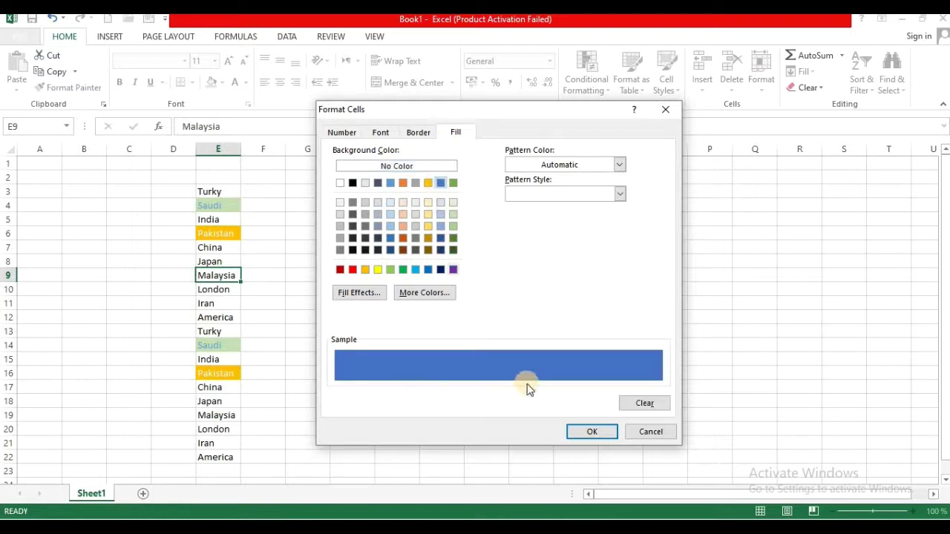
{"action": "left_click", "coordinate": [577, 431]}
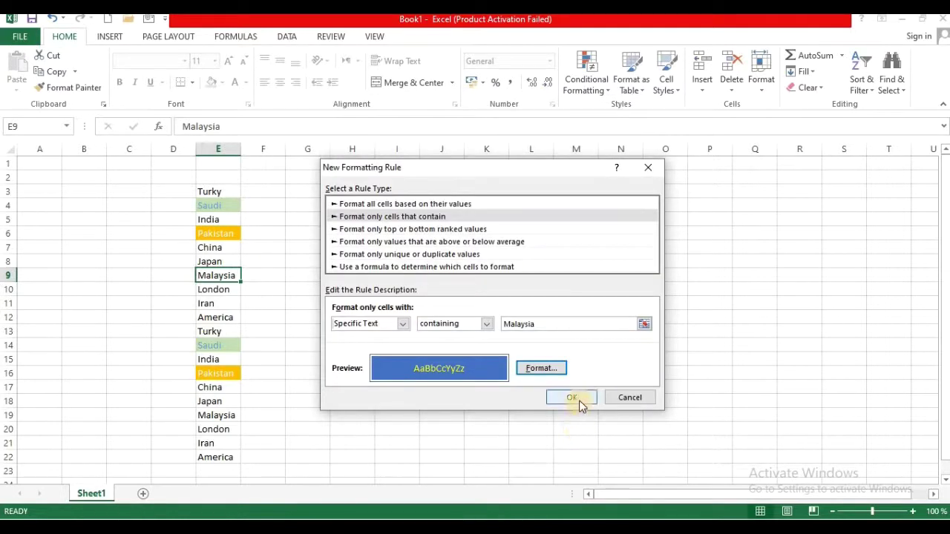
{"action": "left_click", "coordinate": [577, 398]}
Apply the rules, close the manager, and inspect cells E19, E10, E13 and E9
{"action": "left_click", "coordinate": [672, 391]}
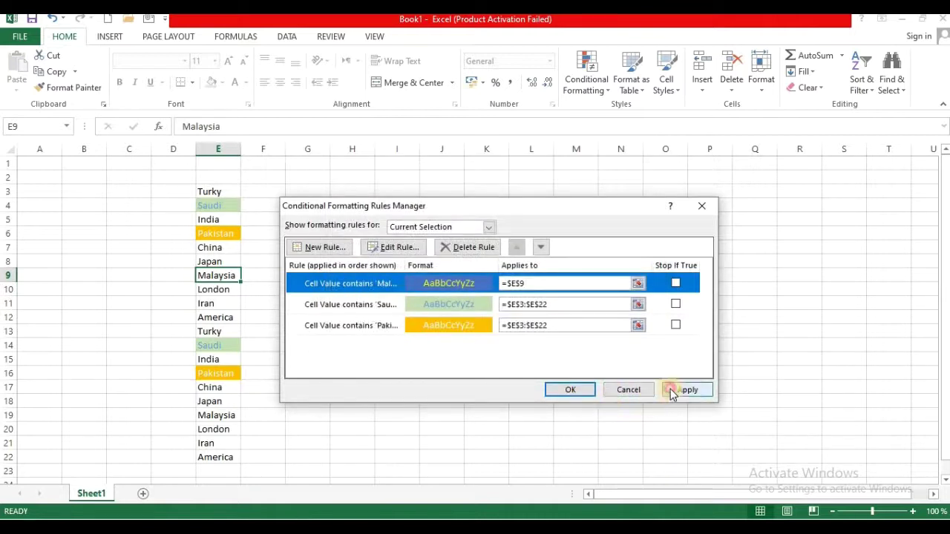
{"action": "left_click", "coordinate": [572, 391]}
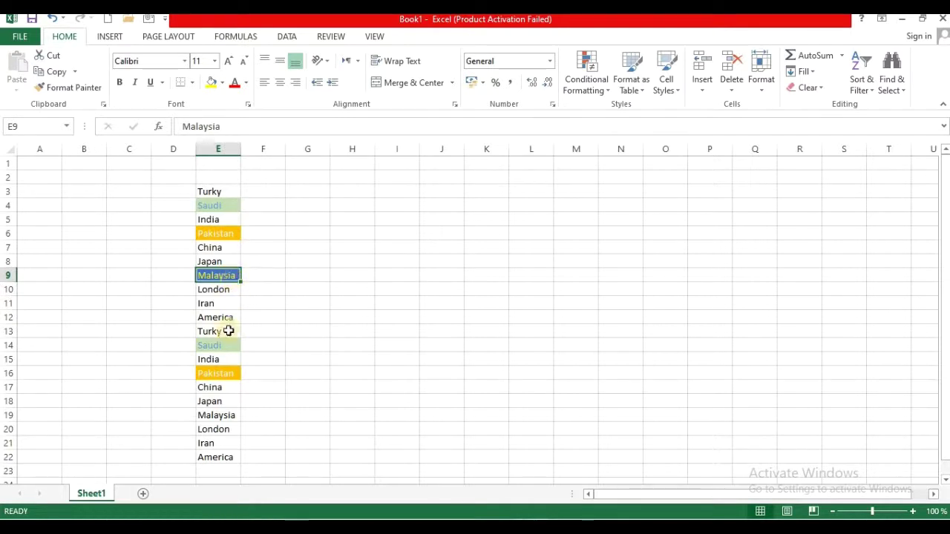
{"action": "left_click", "coordinate": [223, 417]}
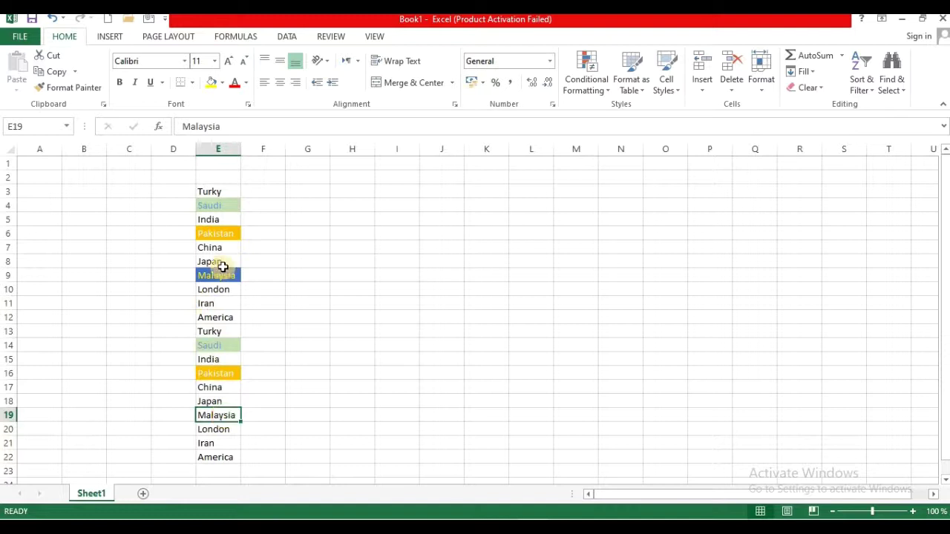
{"action": "left_click", "coordinate": [220, 287]}
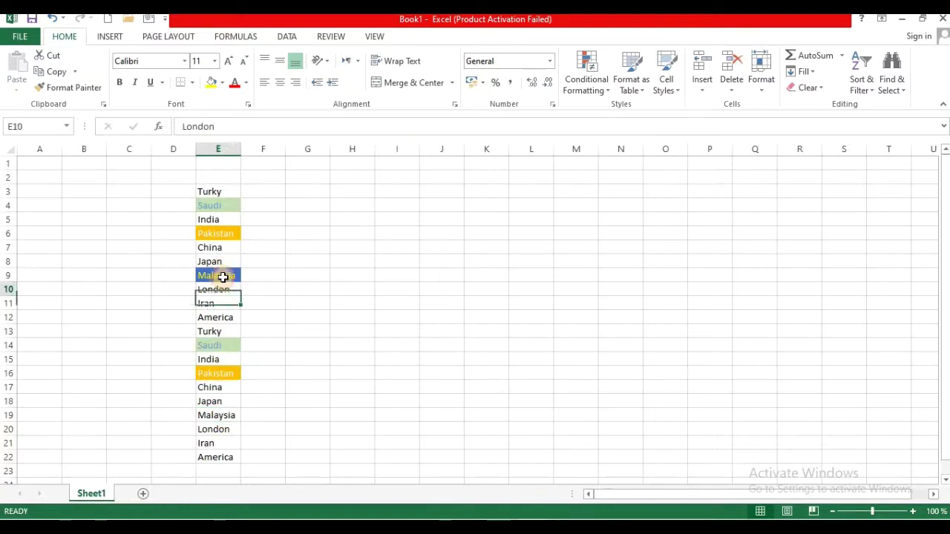
{"action": "left_click", "coordinate": [215, 414]}
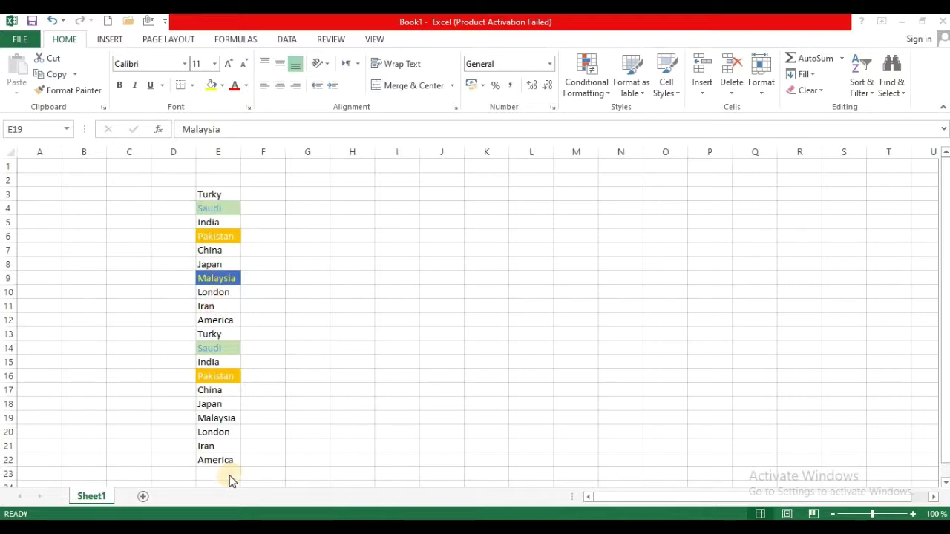
{"action": "left_click", "coordinate": [215, 416]}
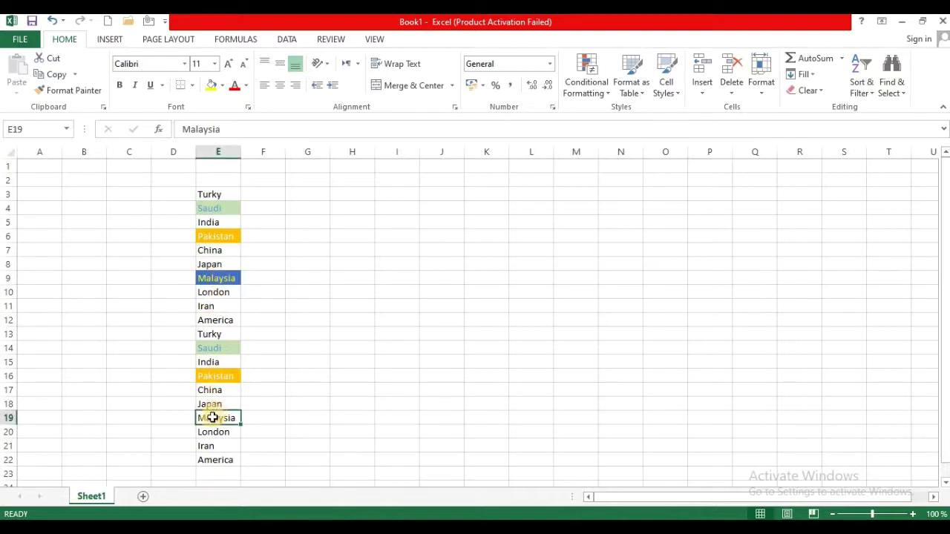
{"action": "left_click_drag", "start_coordinate": [215, 398], "coordinate": [216, 402]}
{"action": "left_click", "coordinate": [220, 334]}
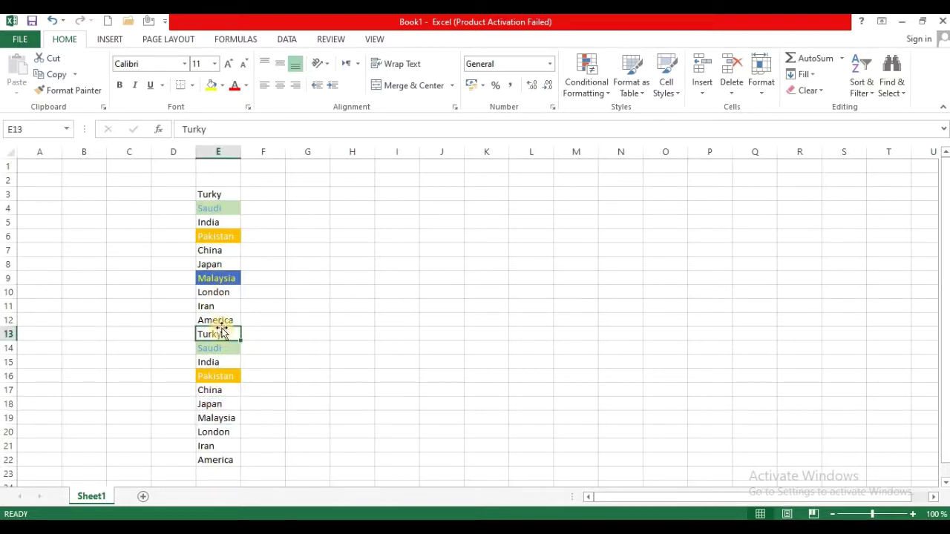
{"action": "left_click", "coordinate": [218, 282]}
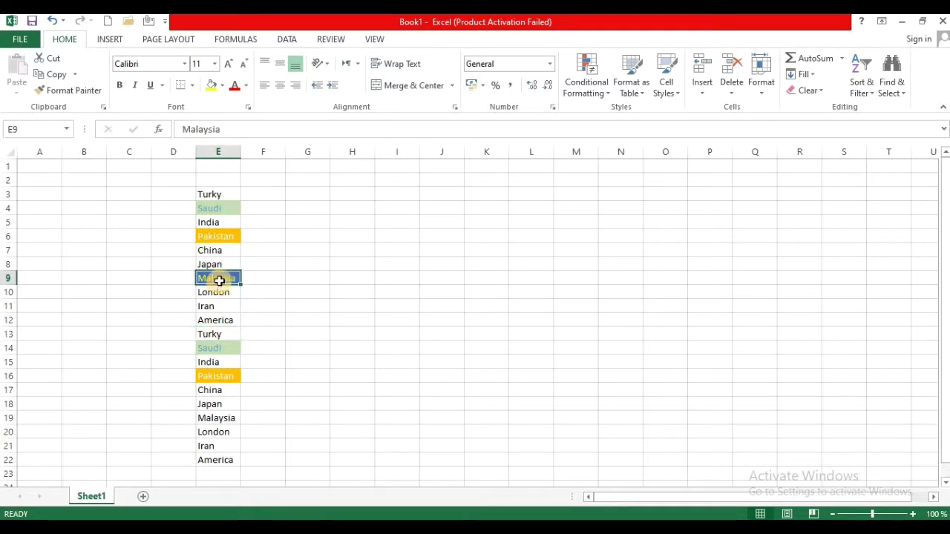